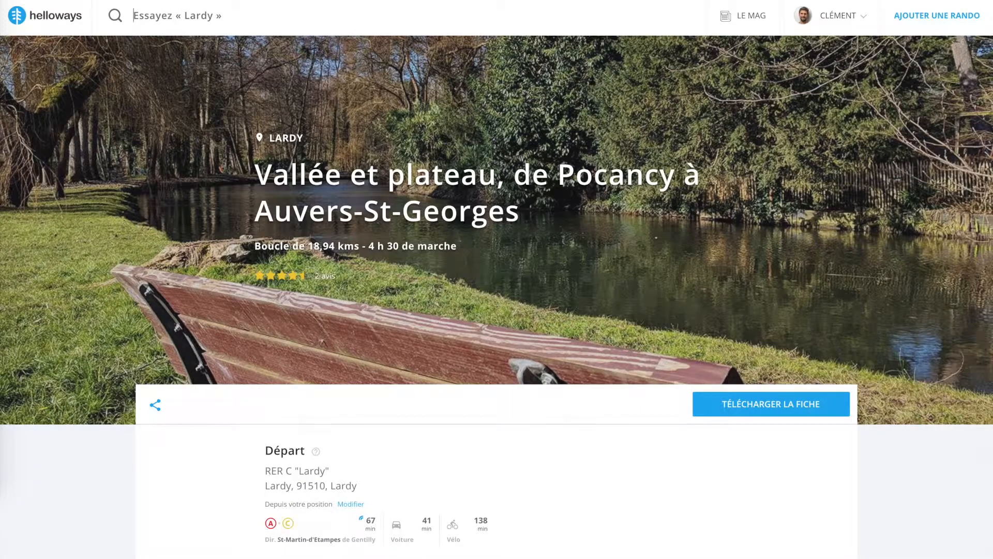
Look through the "Vallée et plateau, de Pocancy à Auvers-St-Georges" hike page, from its departure details to the recommended hikes
scroll(176, 352, down, 2)
scroll(176, 352, up, 1)
scroll(124, 404, down, 2)
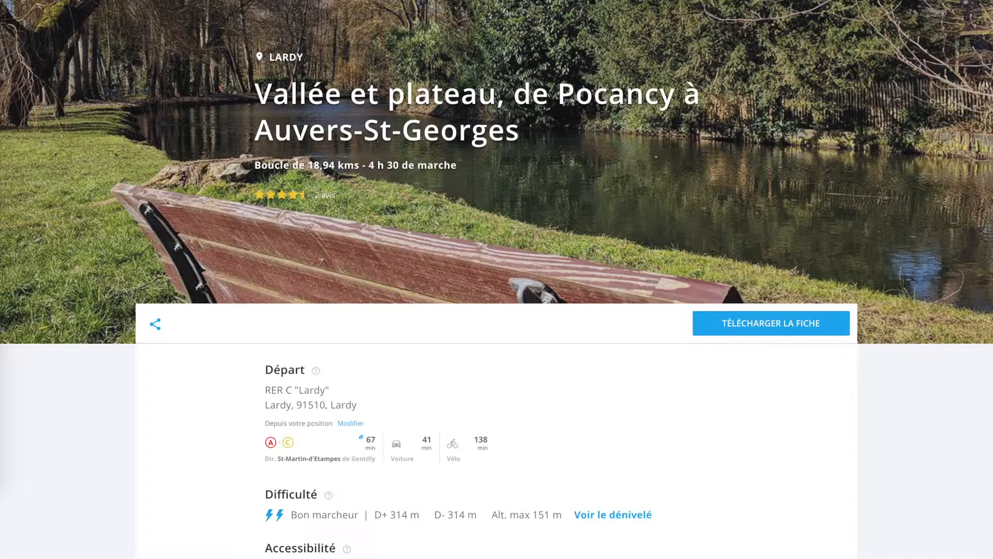
scroll(284, 316, down, 5)
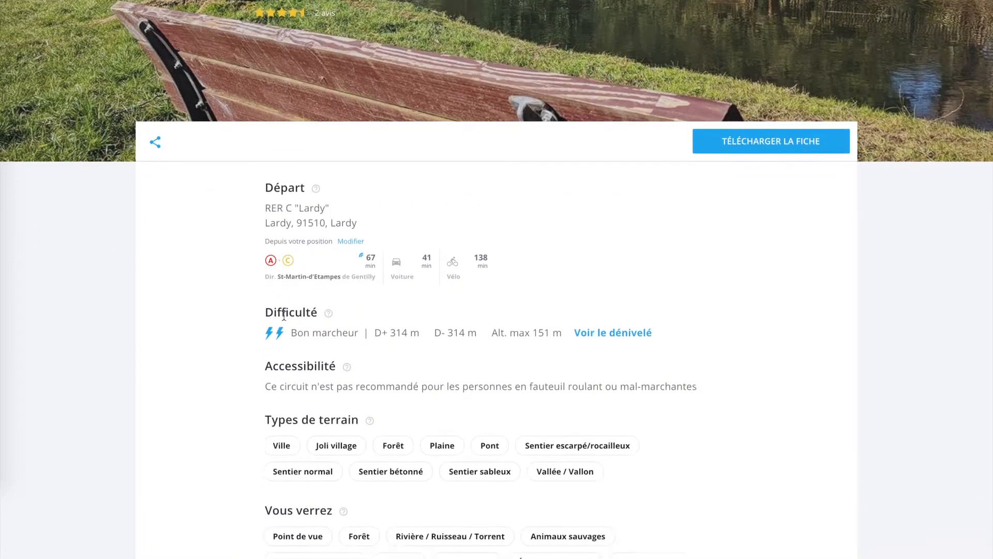
scroll(284, 317, down, 2)
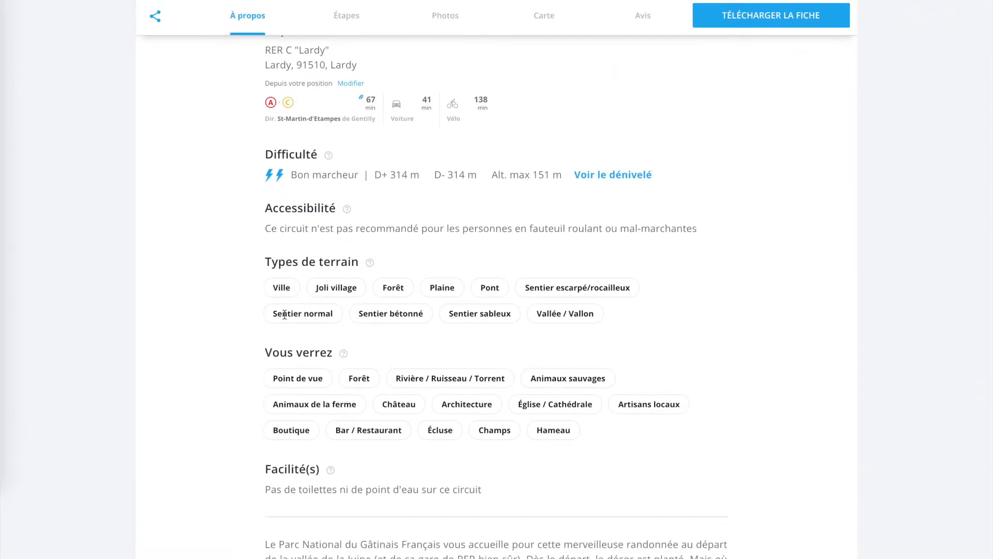
scroll(189, 349, down, 7)
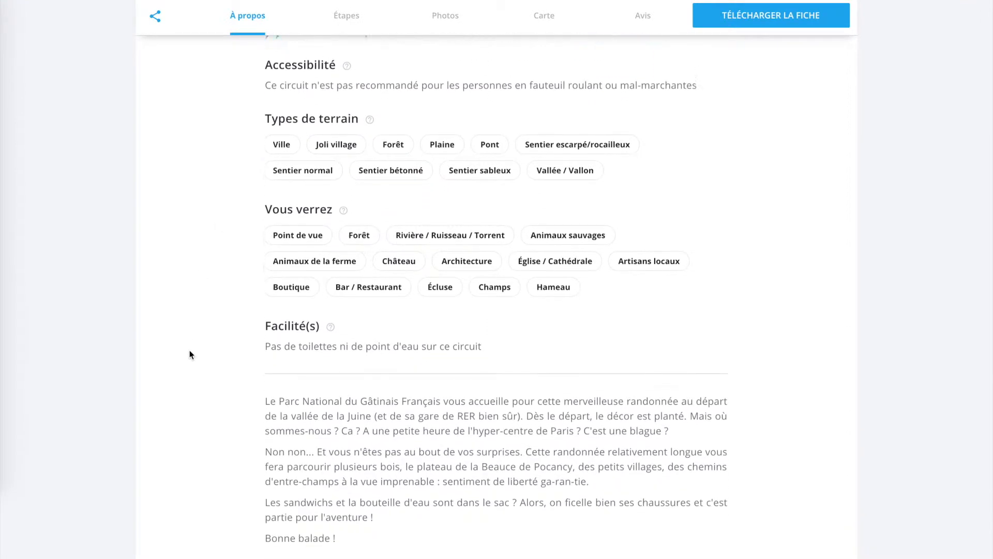
scroll(189, 354, down, 6)
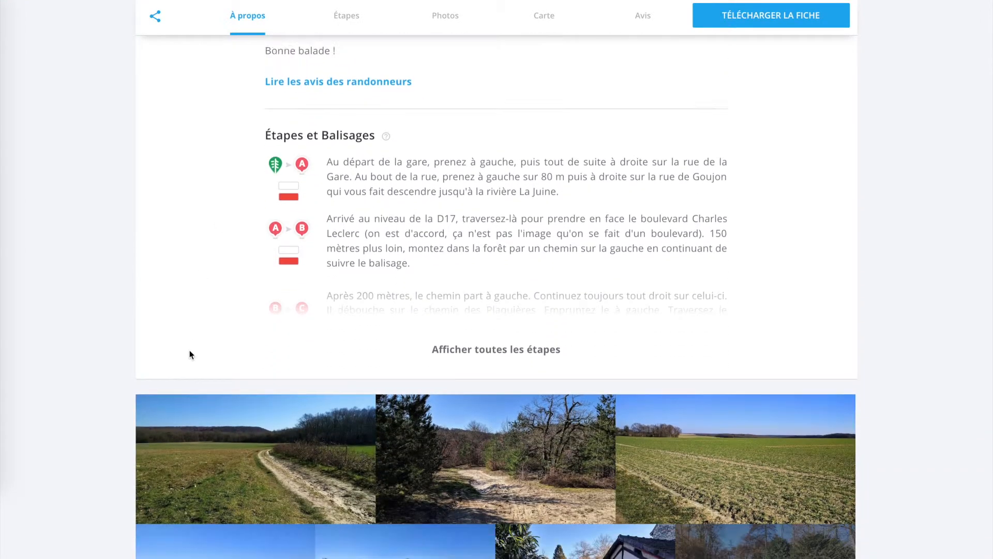
scroll(119, 342, down, 12)
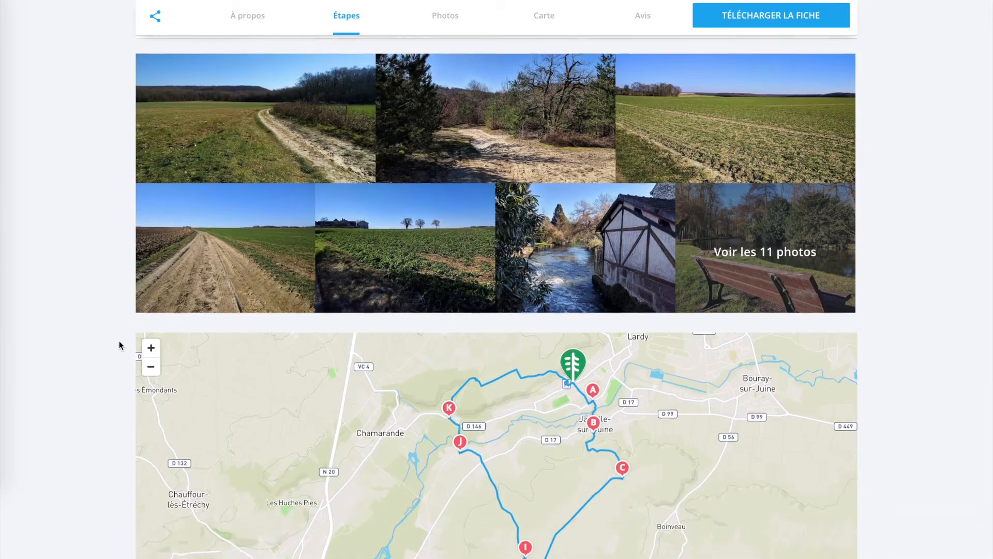
scroll(119, 341, down, 10)
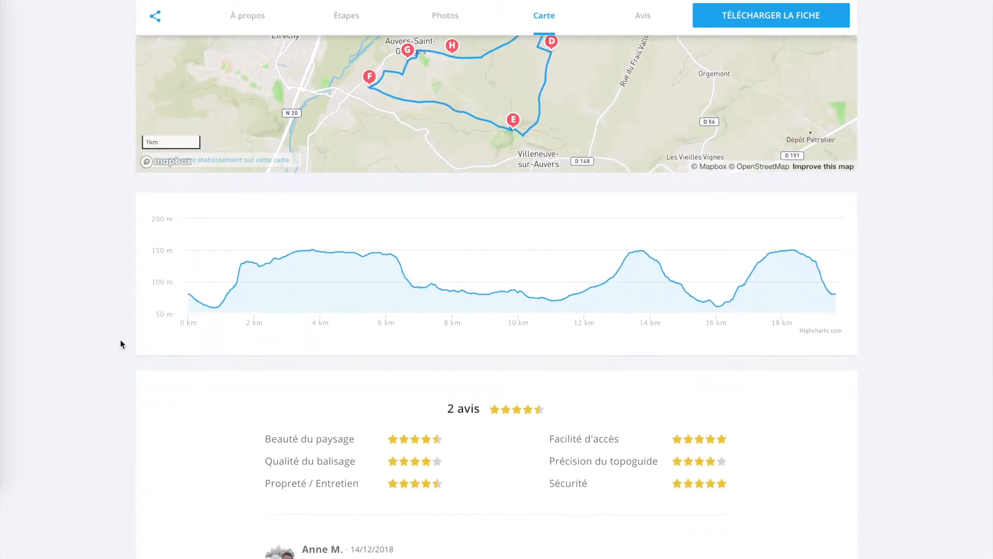
scroll(120, 341, down, 5)
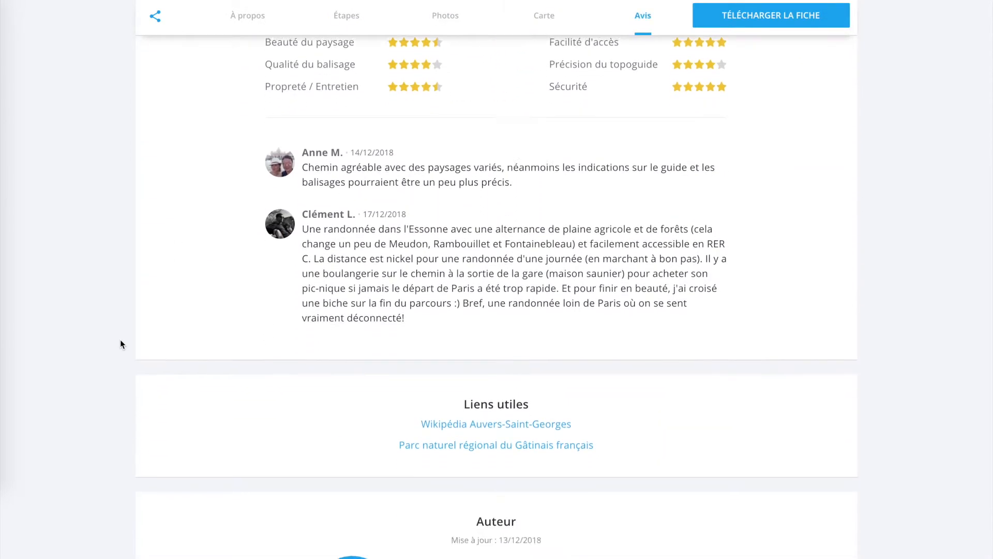
scroll(120, 342, down, 9)
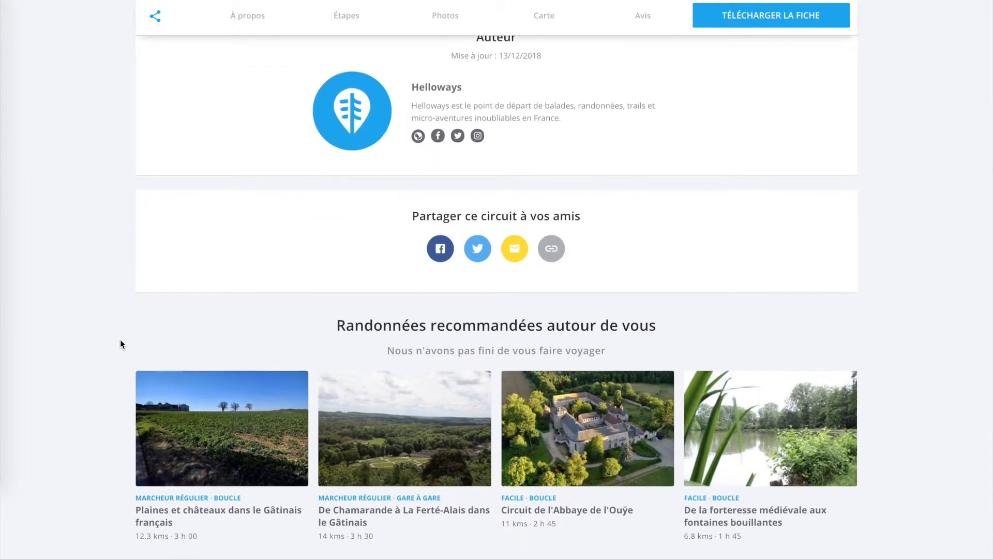
scroll(120, 339, down, 1)
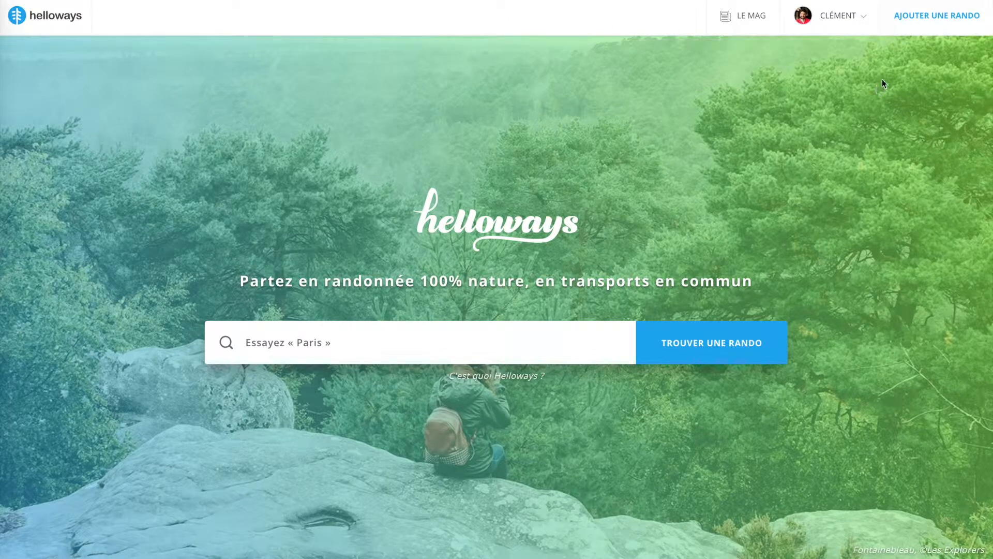
Start adding a new hike and read the introductory instructions about the title and GPS track
click(932, 27)
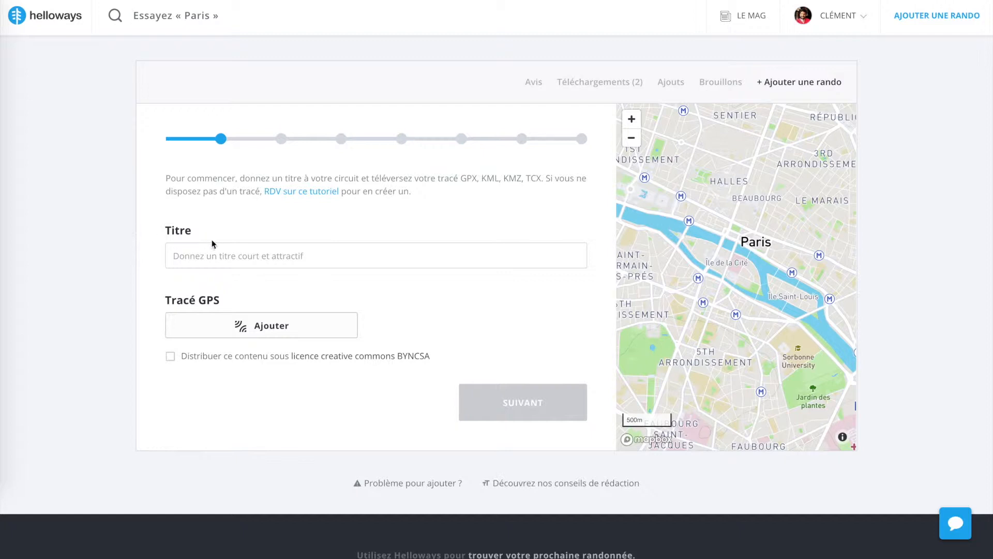
triple_click(392, 177)
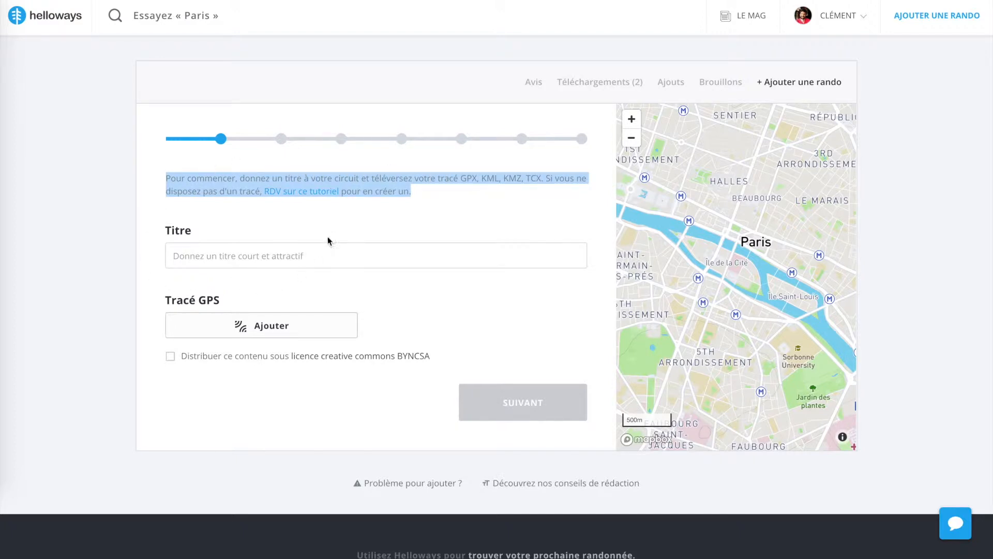
click(314, 223)
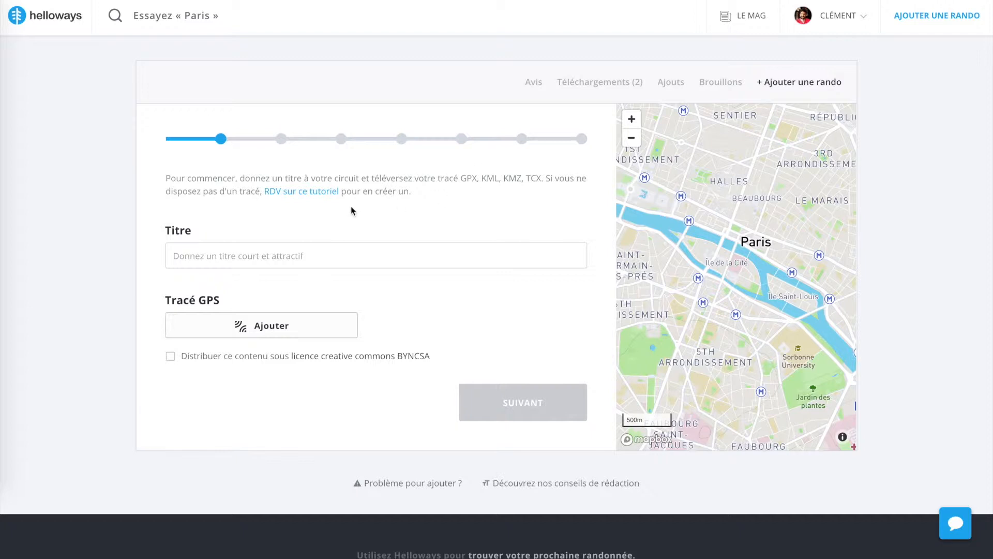
Open the linked tutorial on creating a GPS track for free and skim its video and first section
click(300, 198)
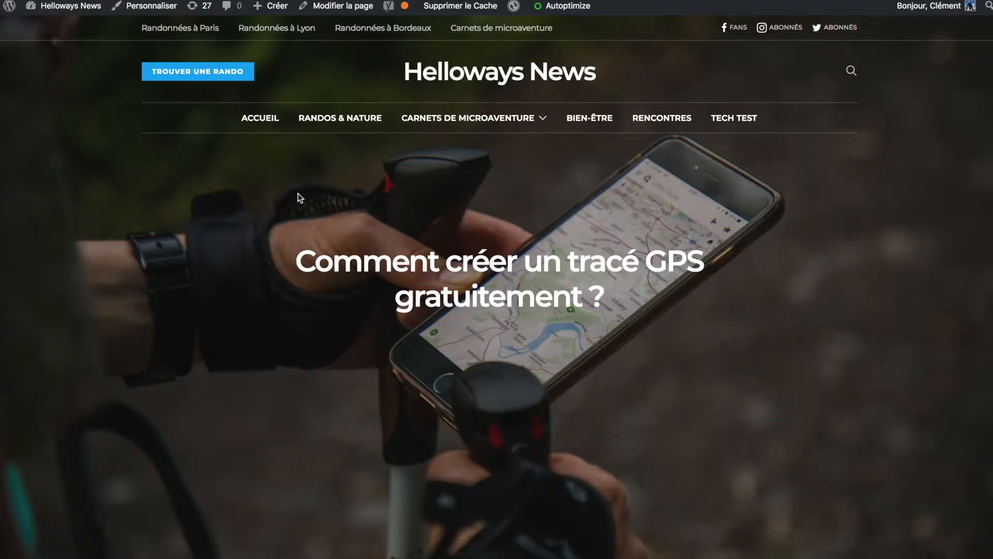
scroll(241, 299, down, 8)
scroll(241, 298, down, 3)
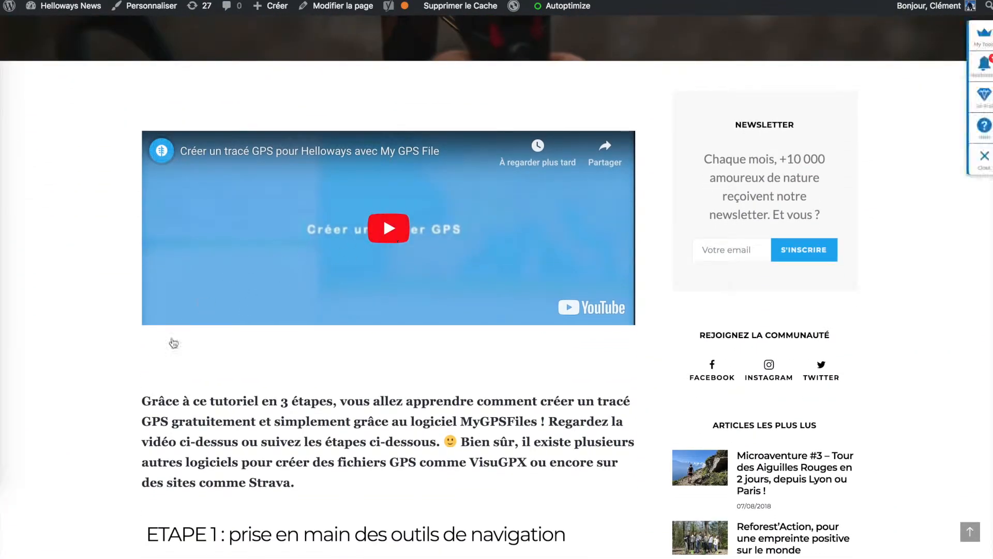
scroll(202, 302, down, 5)
scroll(138, 473, up, 5)
scroll(137, 411, up, 10)
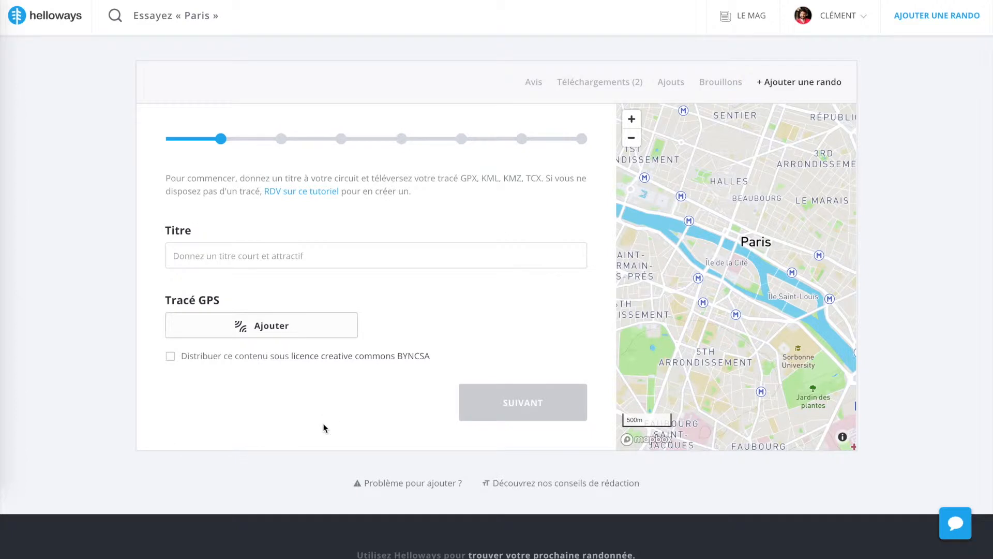
Open the writing advice article for hike guides and skim its summary and first two sections
scroll(323, 427, down, 1)
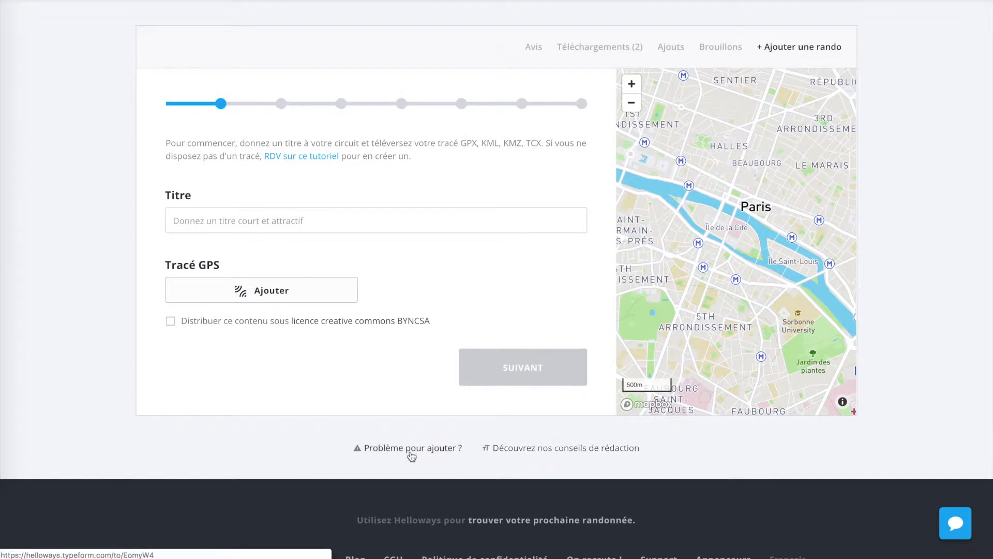
click(508, 450)
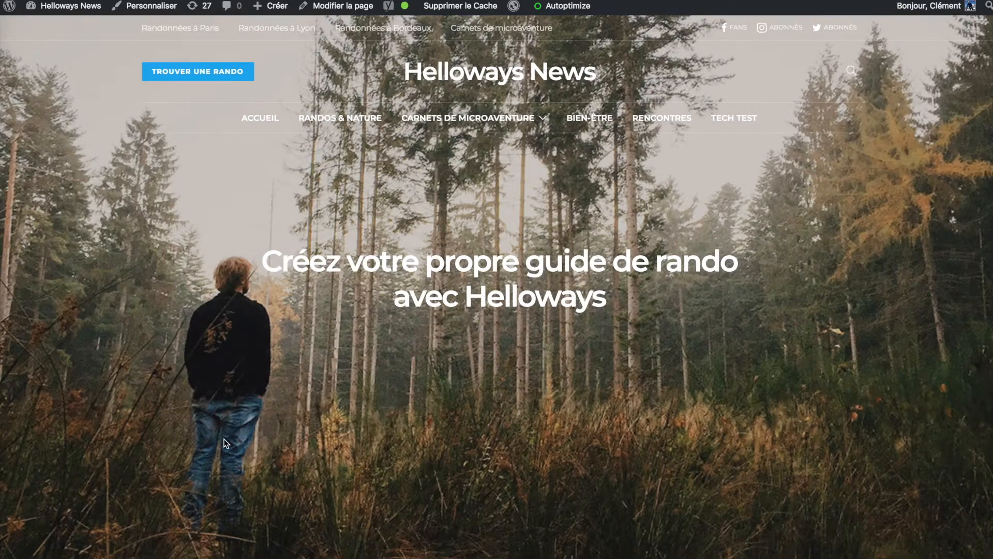
scroll(225, 444, down, 7)
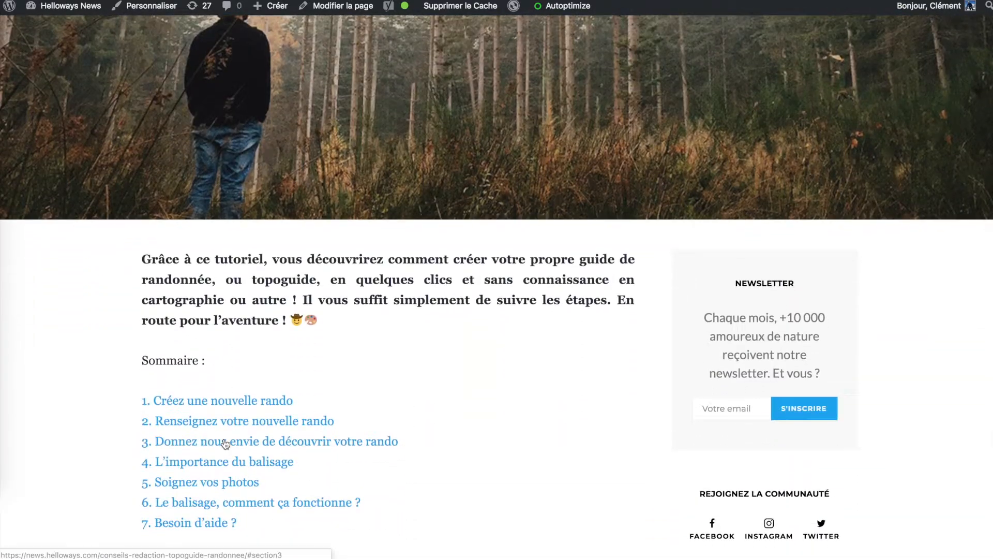
scroll(113, 440, down, 10)
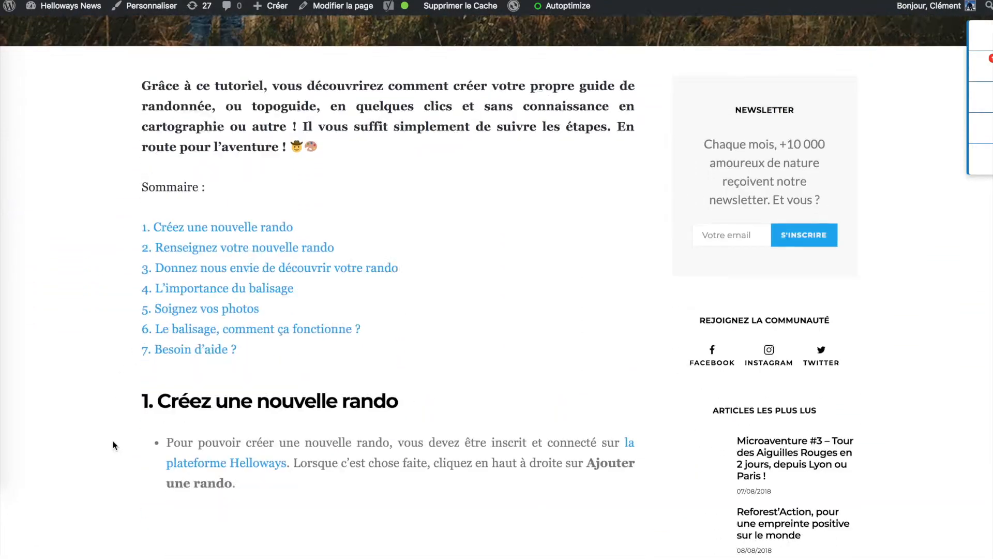
scroll(113, 440, down, 12)
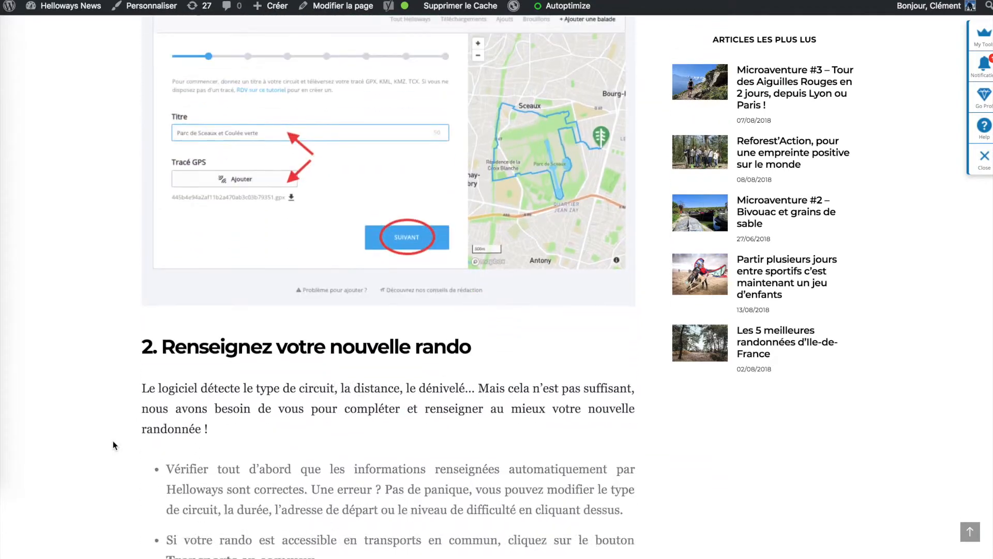
scroll(112, 444, up, 20)
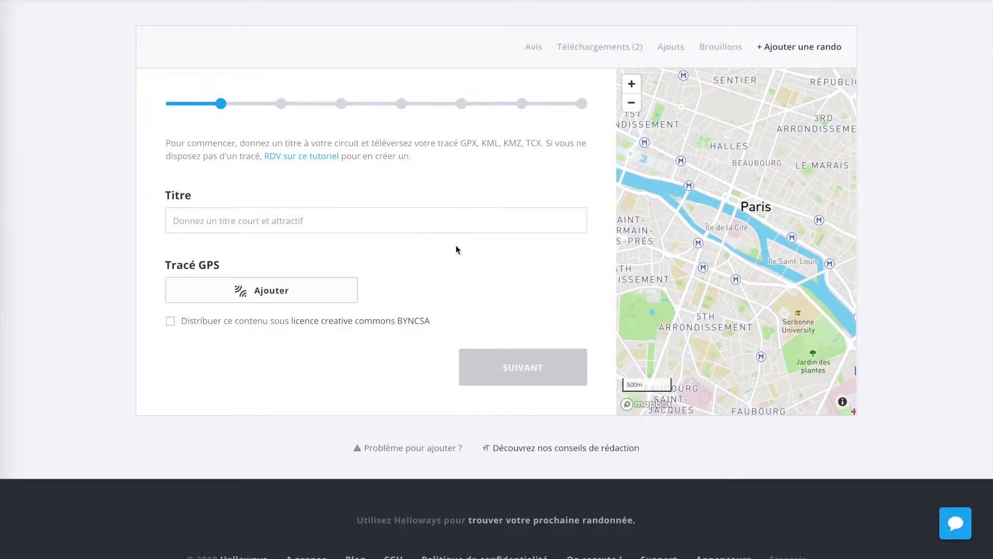
Open the support chat on the hike creation page to view it, and close it again
scroll(522, 180, up, 1)
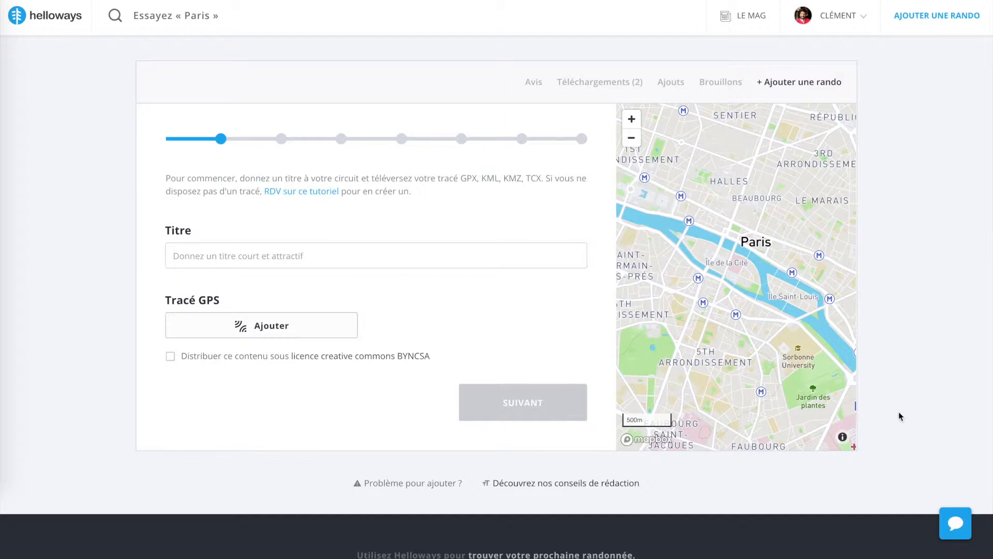
click(958, 525)
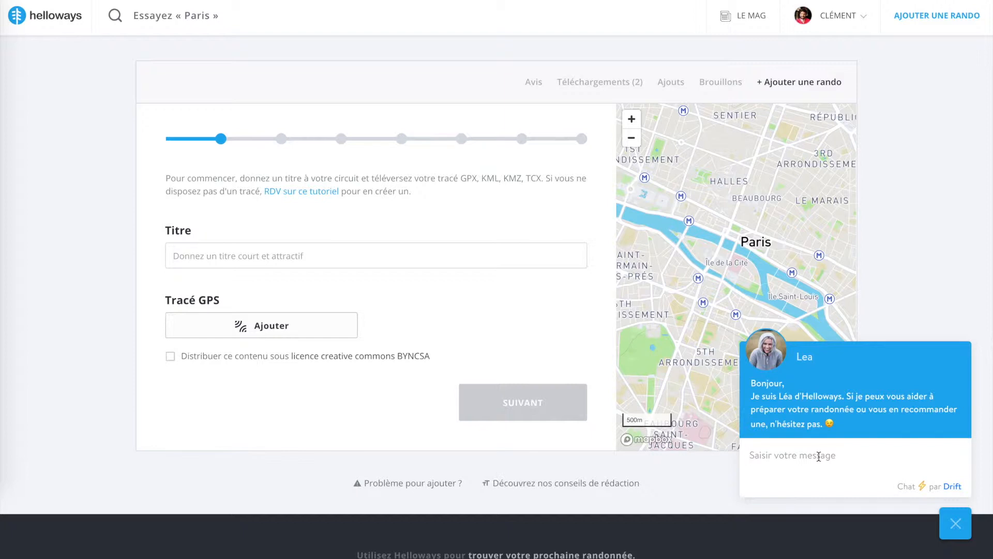
click(954, 523)
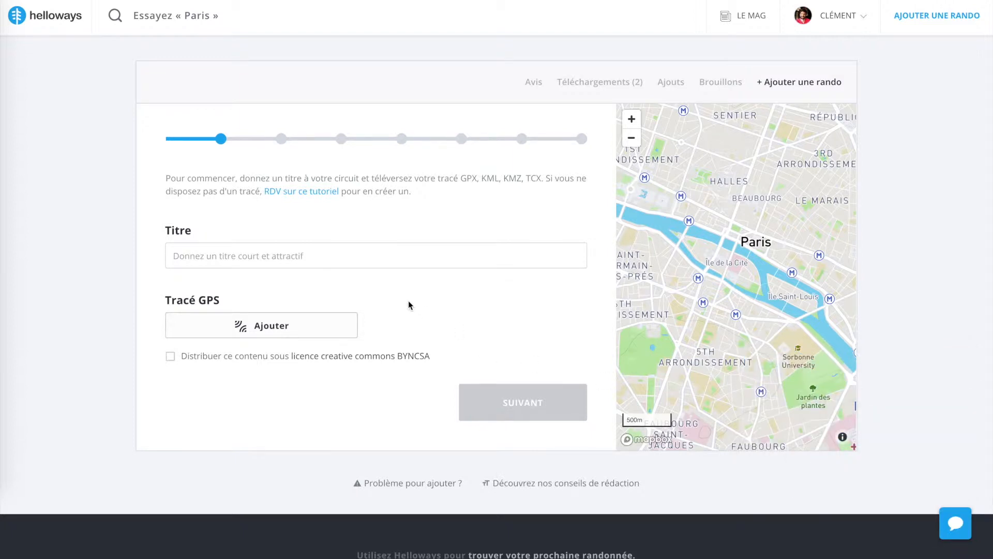
Enter "Sur les rives du Ratier" as the title of the new hike
click(313, 257)
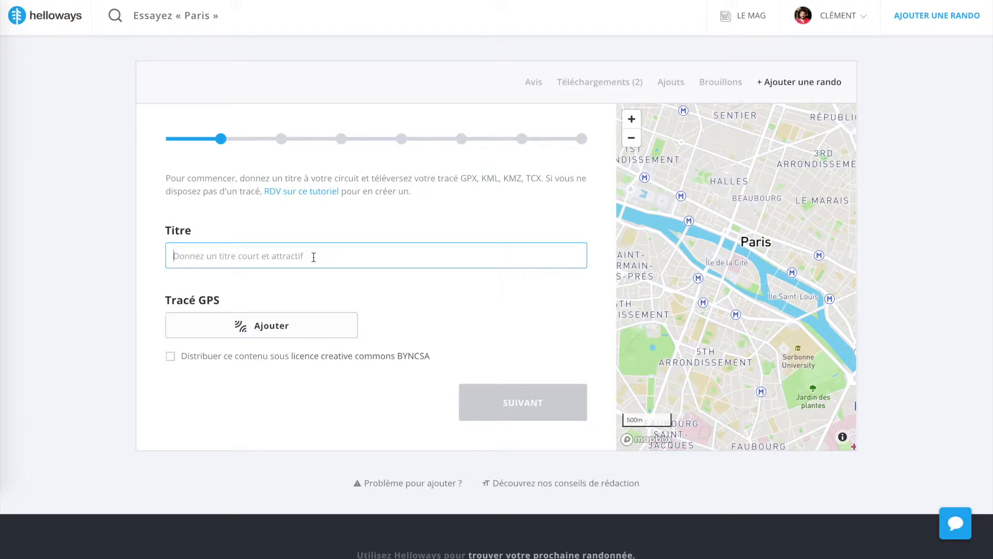
text(Sur )
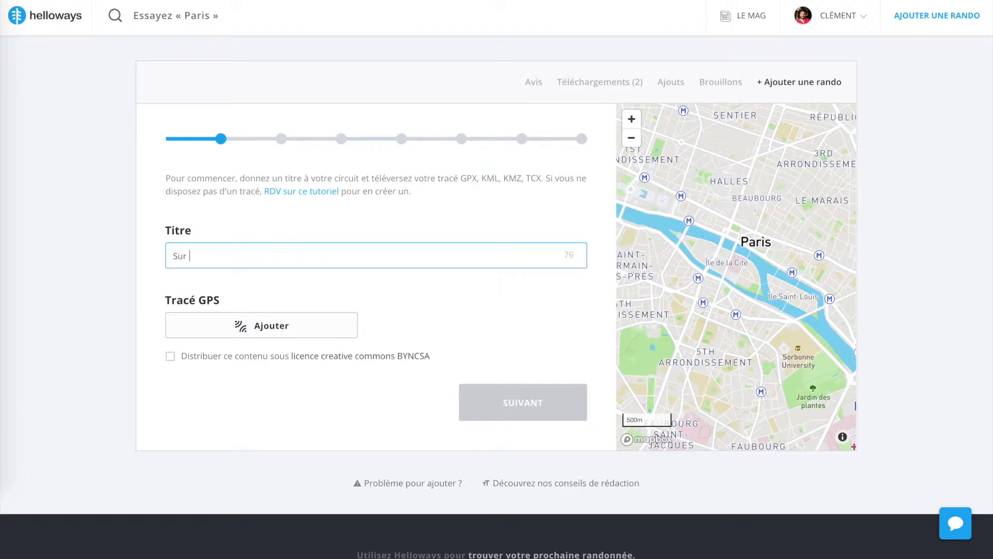
text(les rives du Ratier)
click(313, 301)
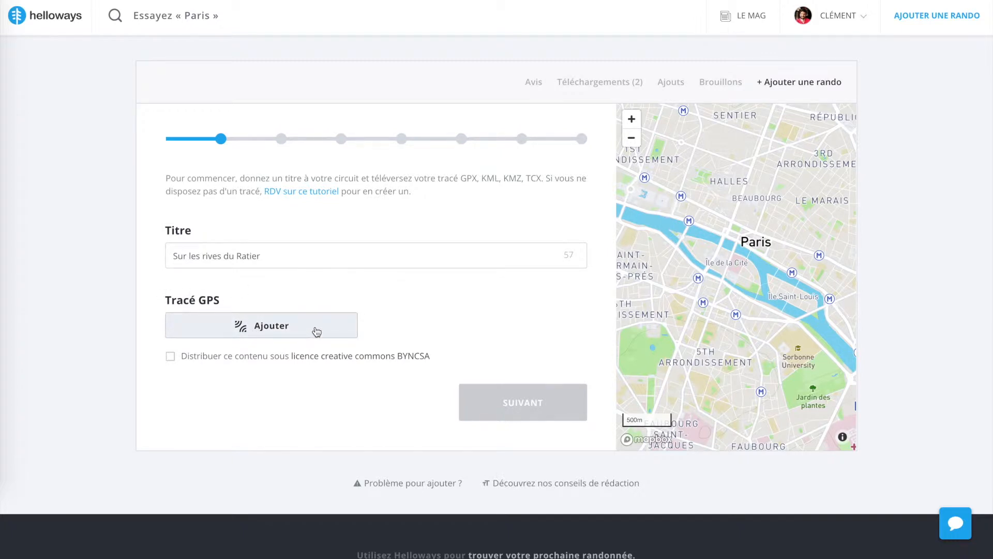
Upload the file "Mon fichier GPS.gpx" as the hike's GPS track
click(297, 337)
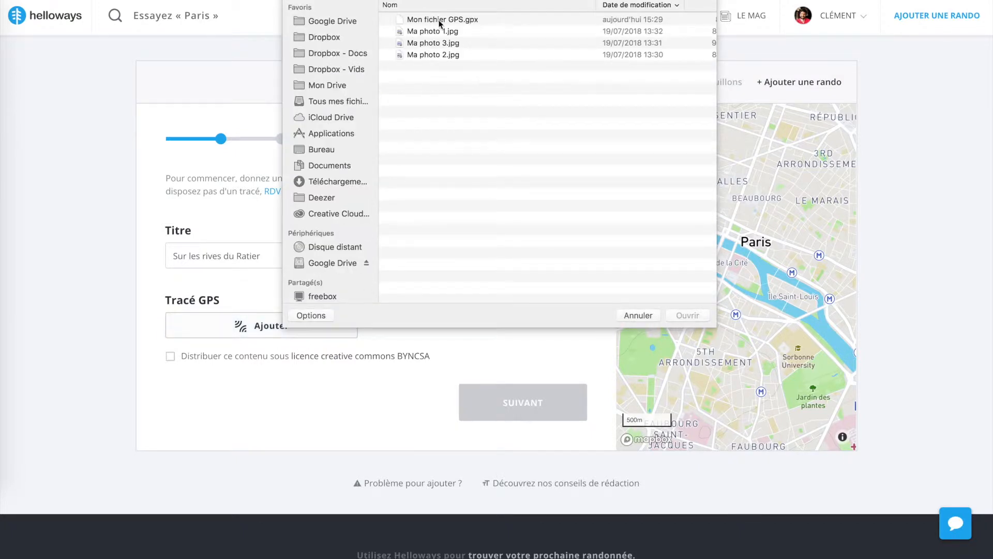
click(437, 20)
double_click(456, 20)
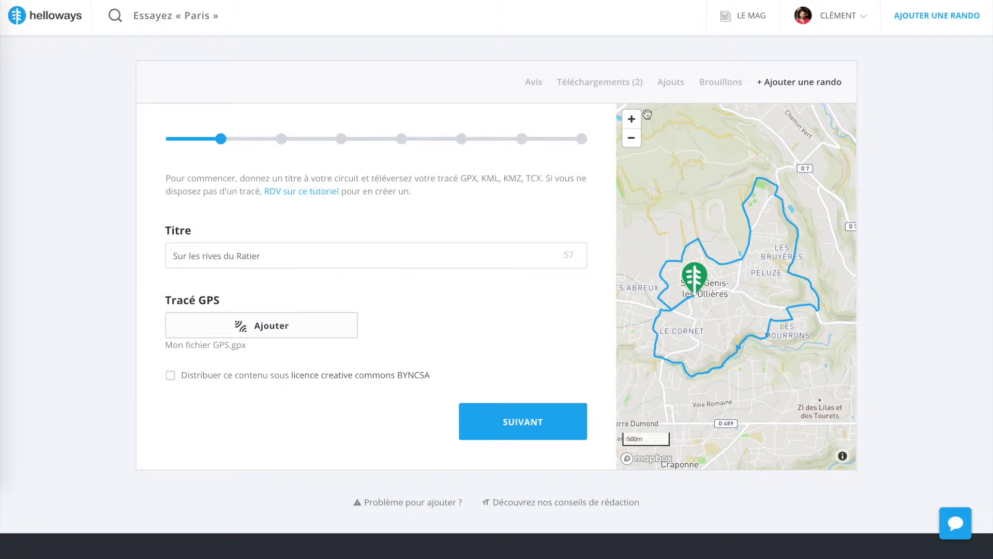
Inspect the uploaded track on the map, both close up and as a whole loop
click(631, 119)
click(631, 119)
drag(719, 247, 731, 206)
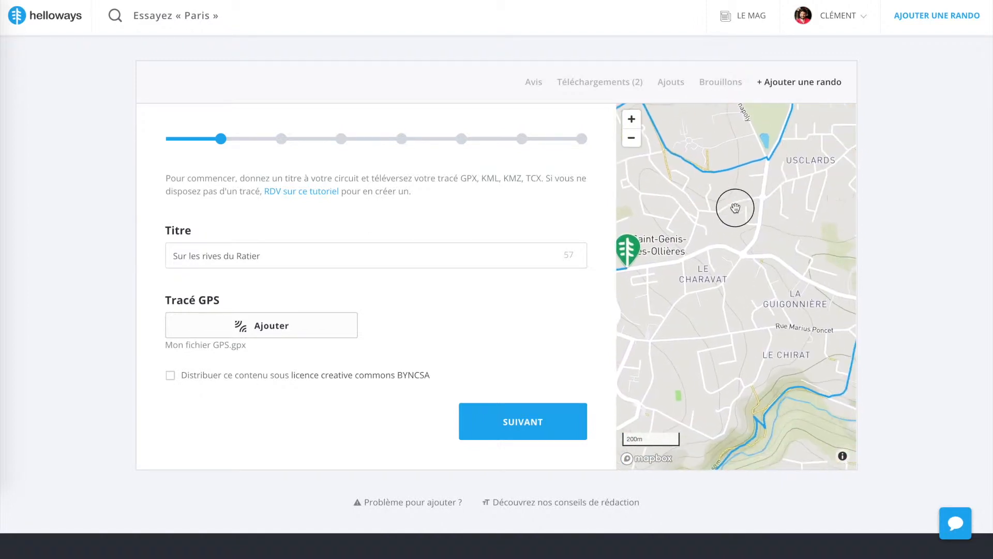
click(631, 139)
click(632, 141)
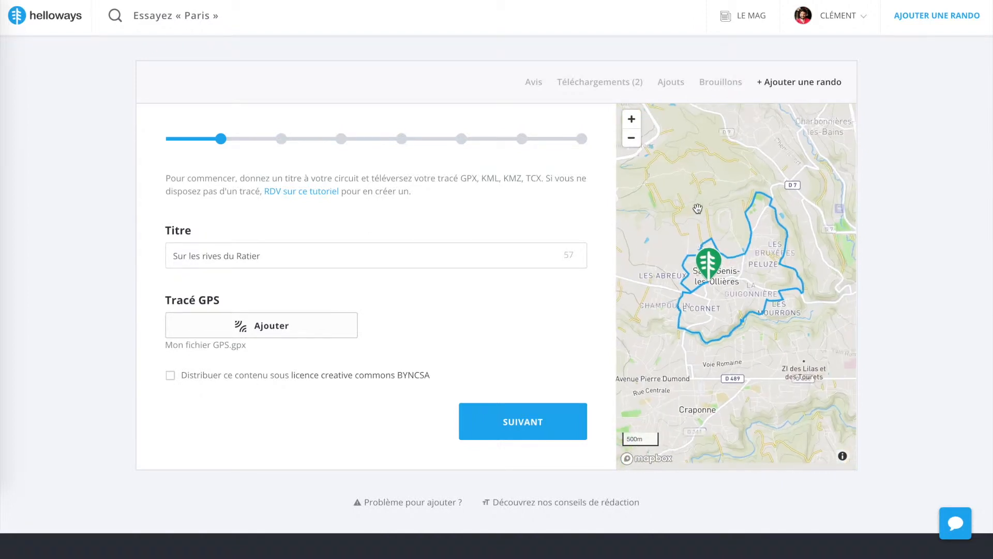
drag(698, 246, 699, 269)
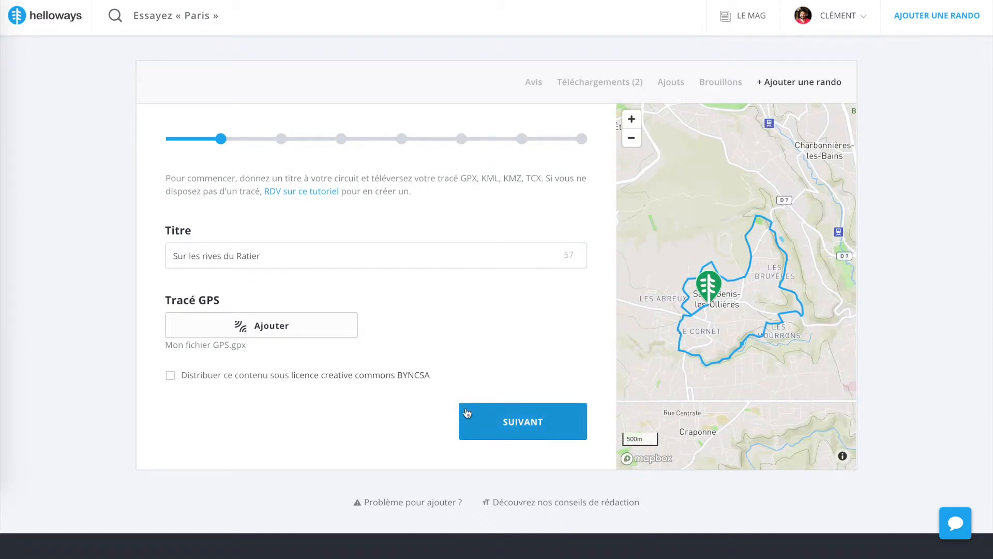
Continue to the circuit details and review the available options for circuit type, walking duration and difficulty
click(536, 427)
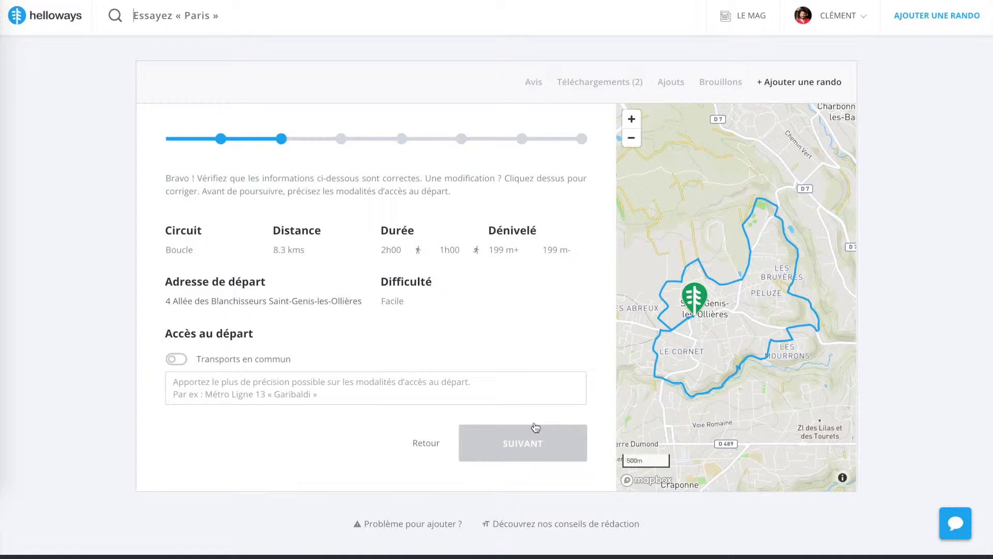
click(205, 252)
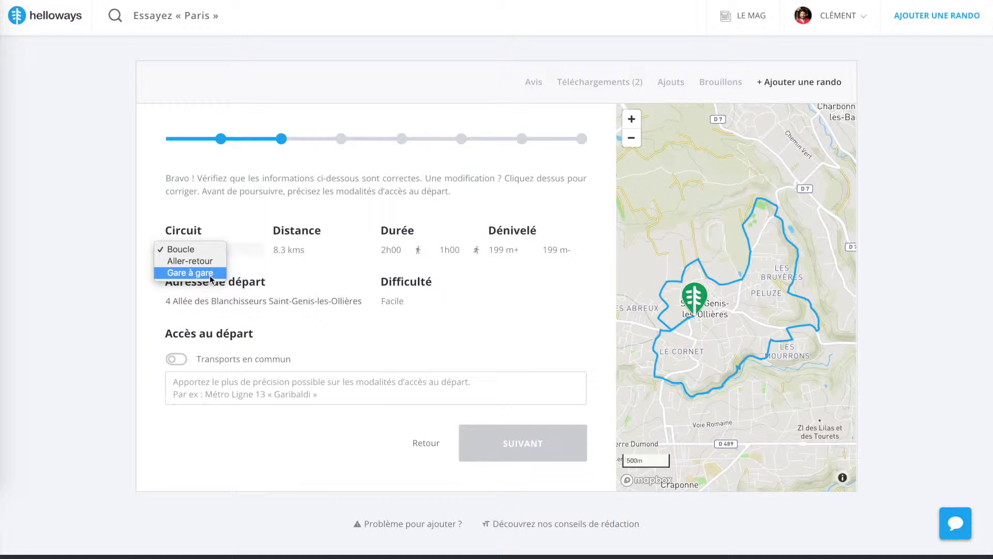
click(158, 227)
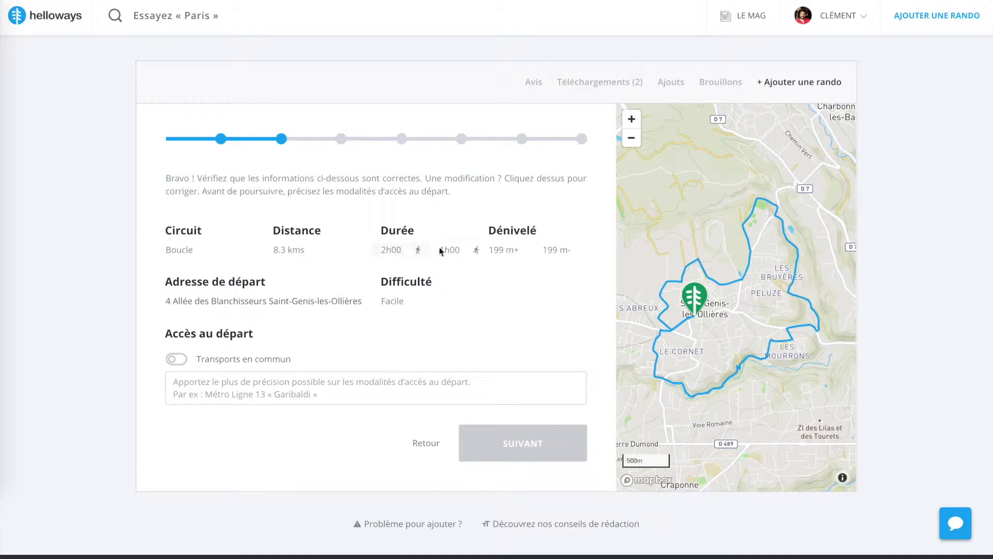
click(394, 250)
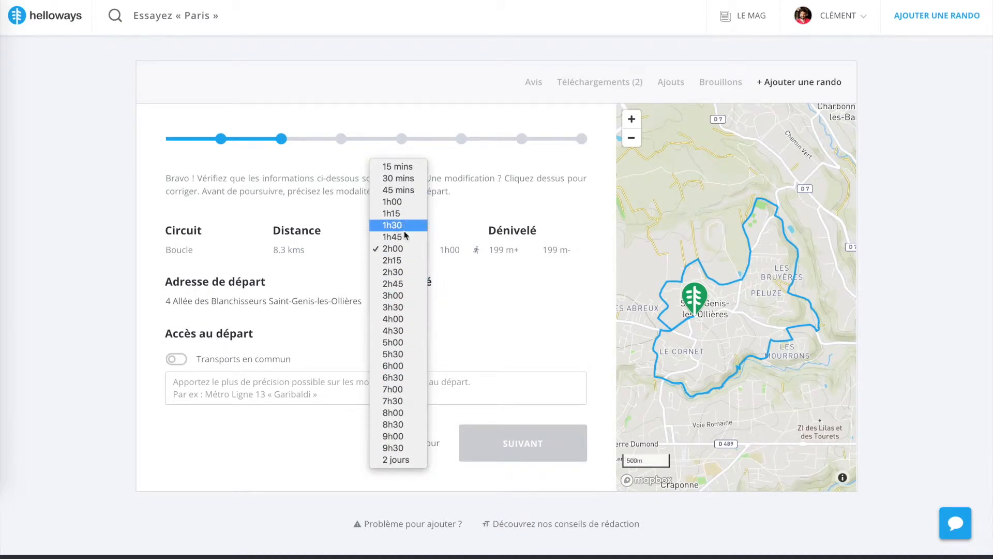
click(554, 340)
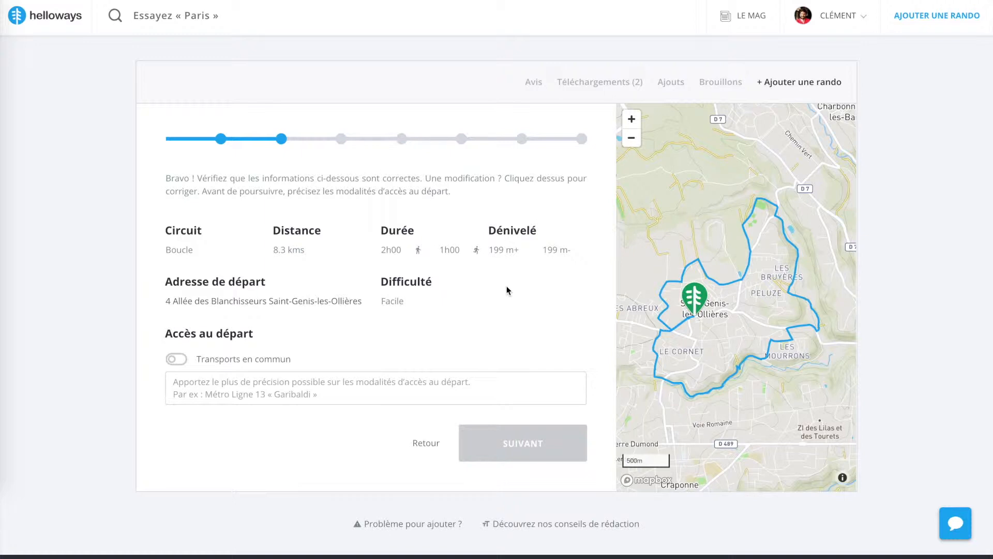
click(391, 249)
click(533, 314)
click(428, 305)
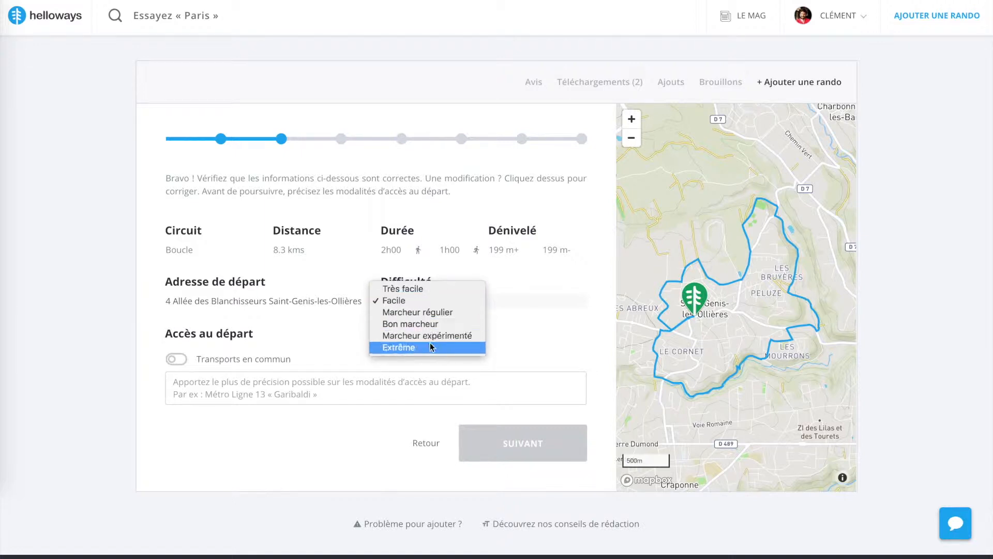
click(151, 317)
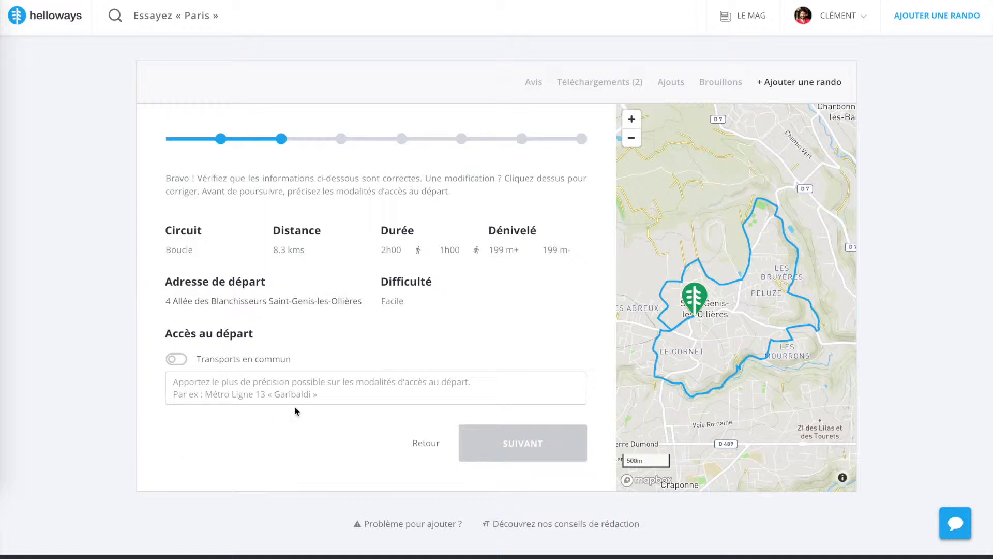
click(177, 361)
click(210, 381)
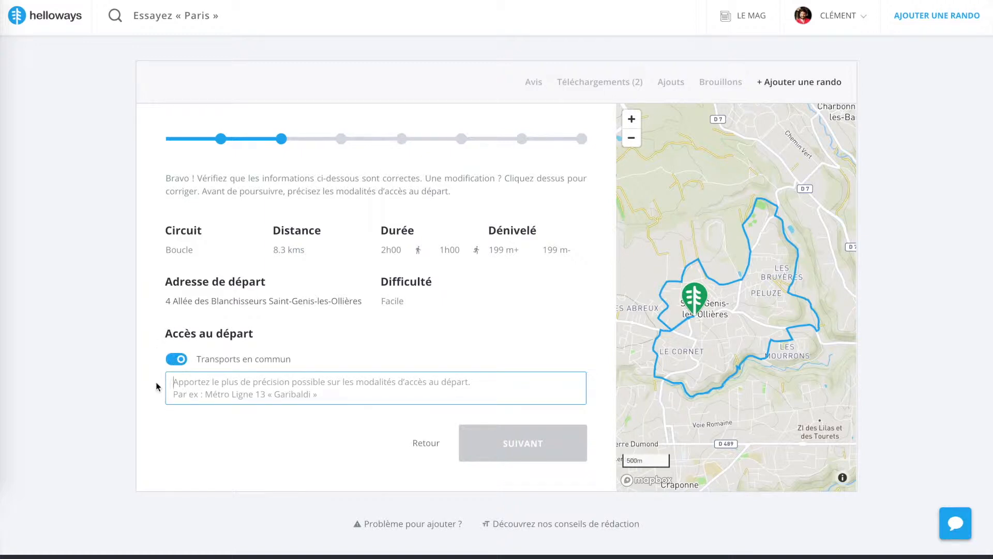
click(179, 361)
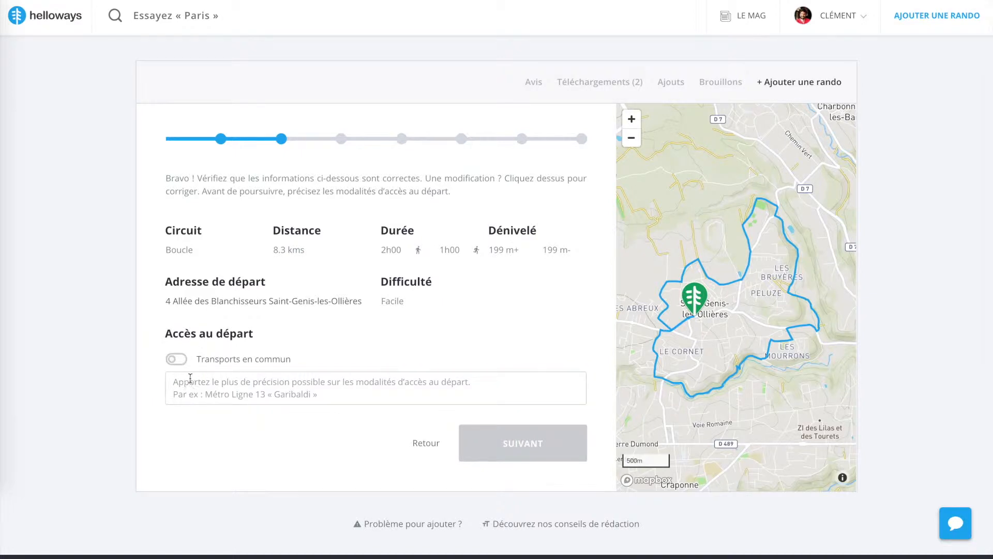
Enable public transport access, describe it as "Ligne TCL 74, arrêt "Saint Génis"." and continue to the presentation stage
click(176, 360)
click(191, 381)
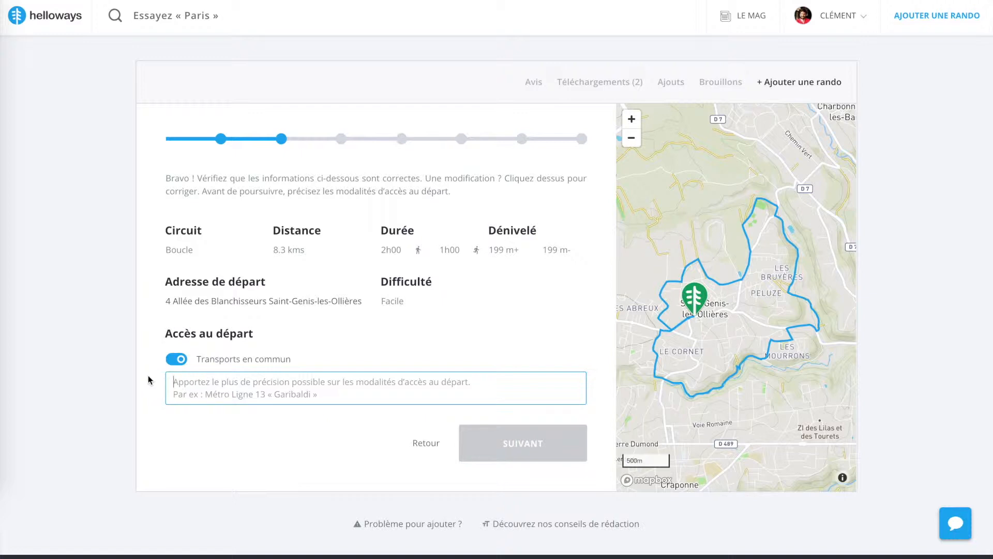
text(Ligne)
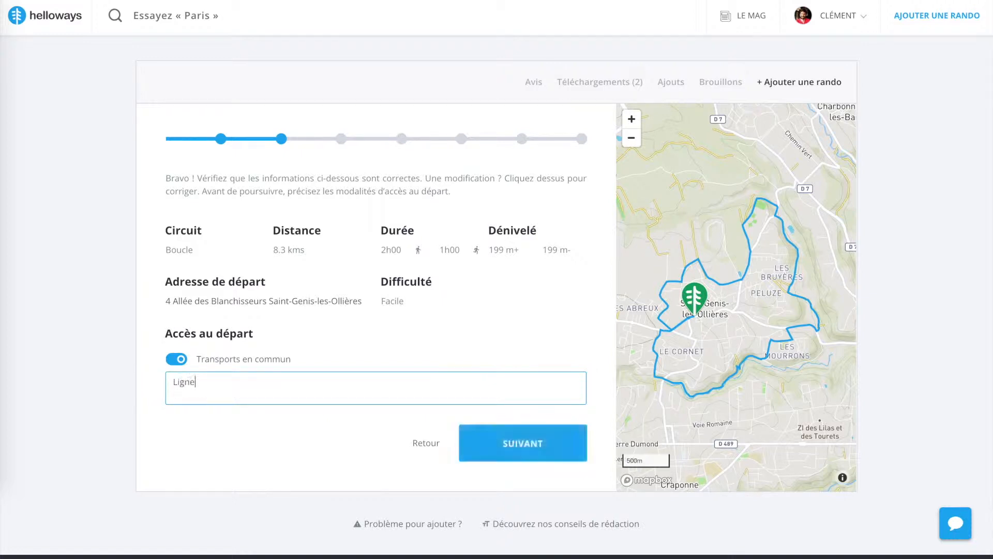
text( TCL)
text(74, arrêt "Saint Génis")
key(ctrl+Left)
key(ctrl+Left)
text(")
click(326, 383)
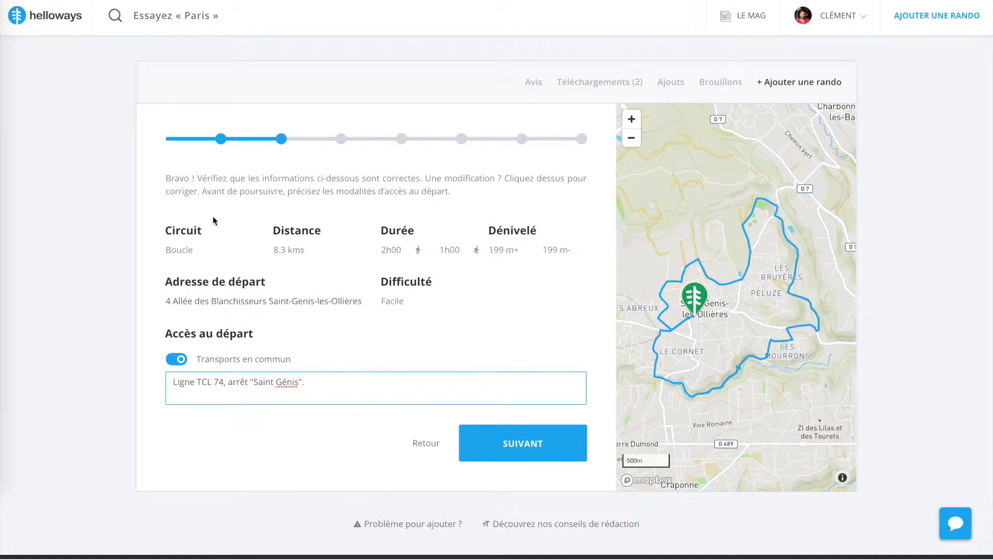
click(523, 445)
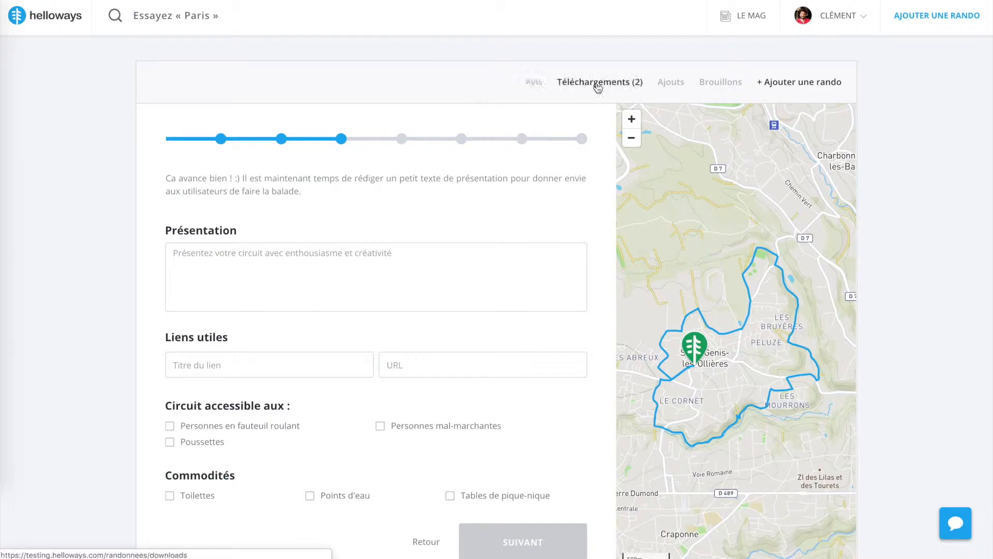
Leave the form for the home page, reopen the draft "Sur les rives du Ratier" from the drafts and return to its presentation stage
click(52, 19)
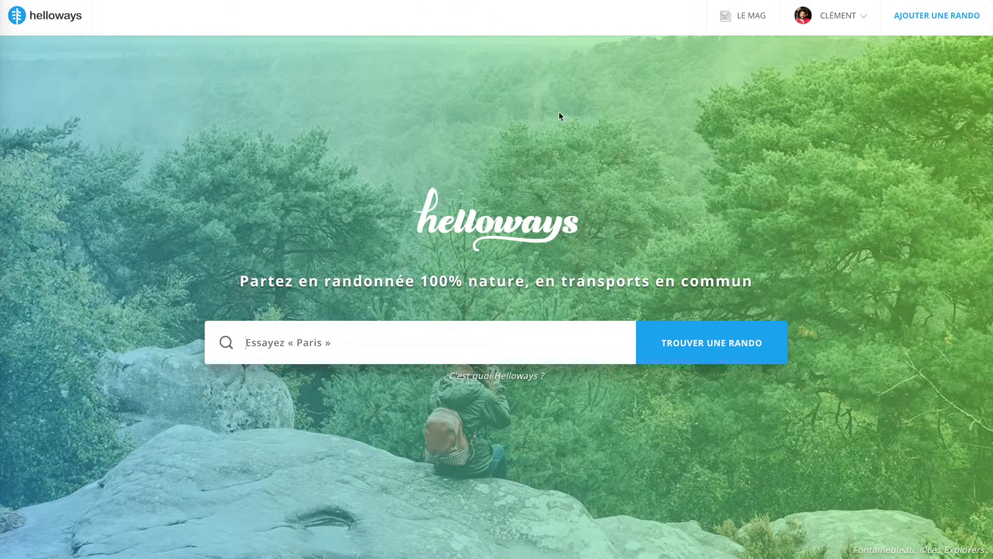
click(832, 27)
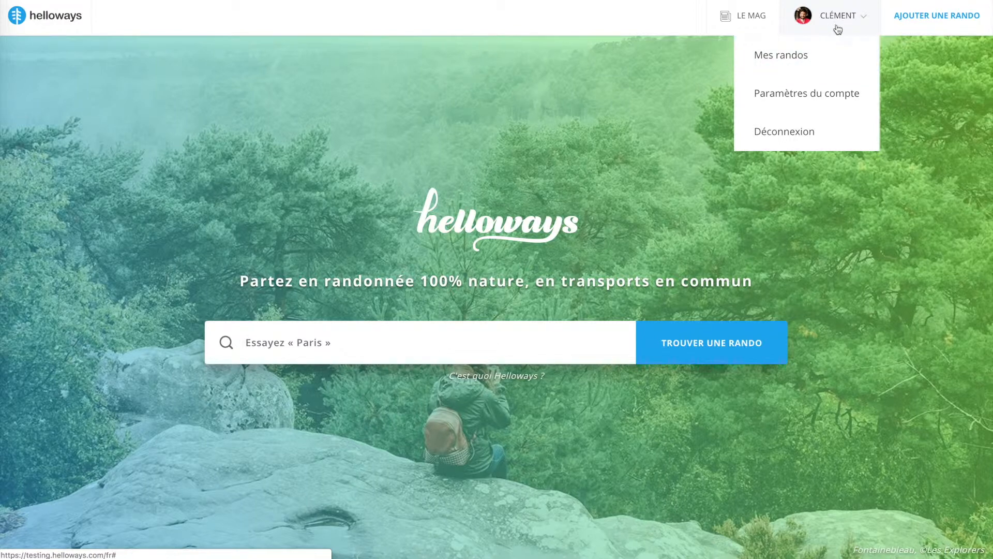
click(800, 59)
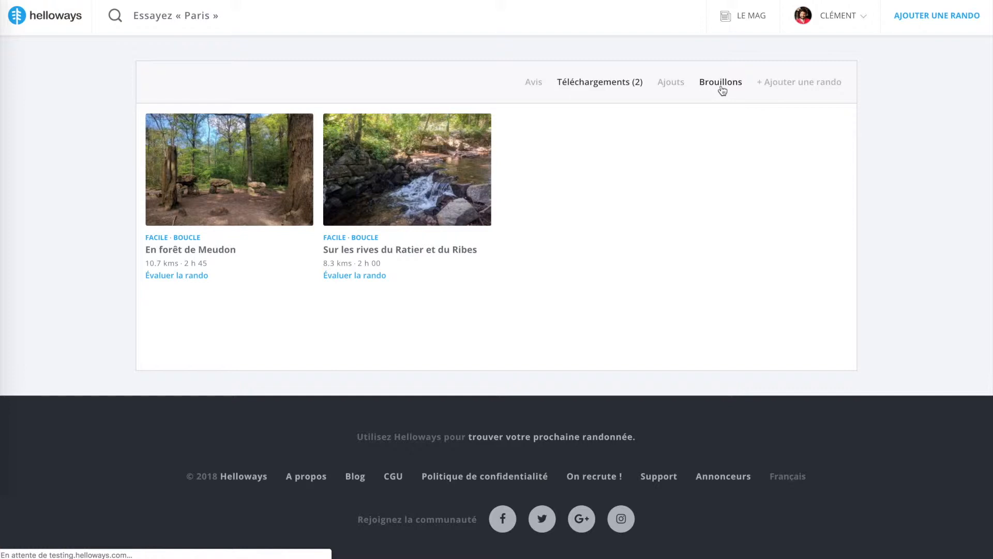
mouse_move(551, 213)
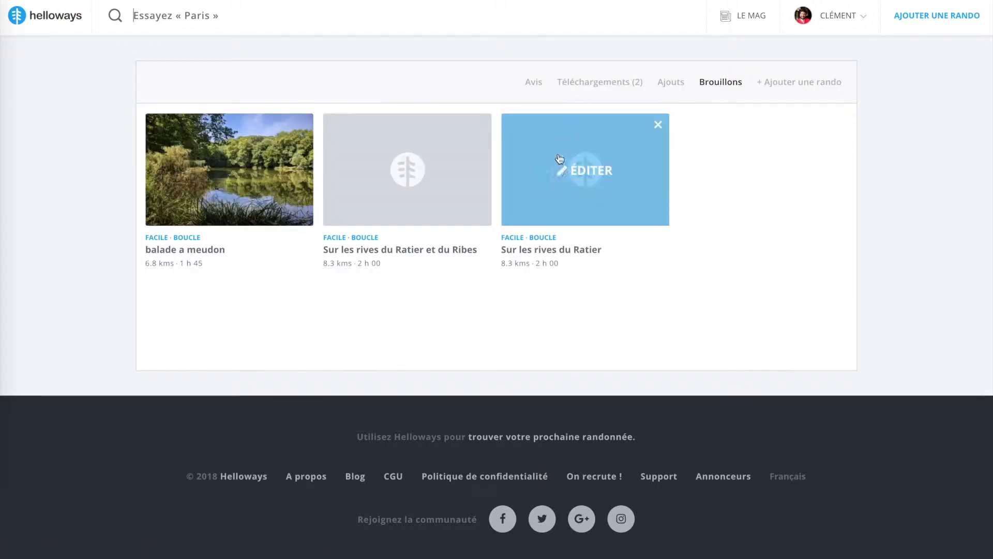
click(586, 178)
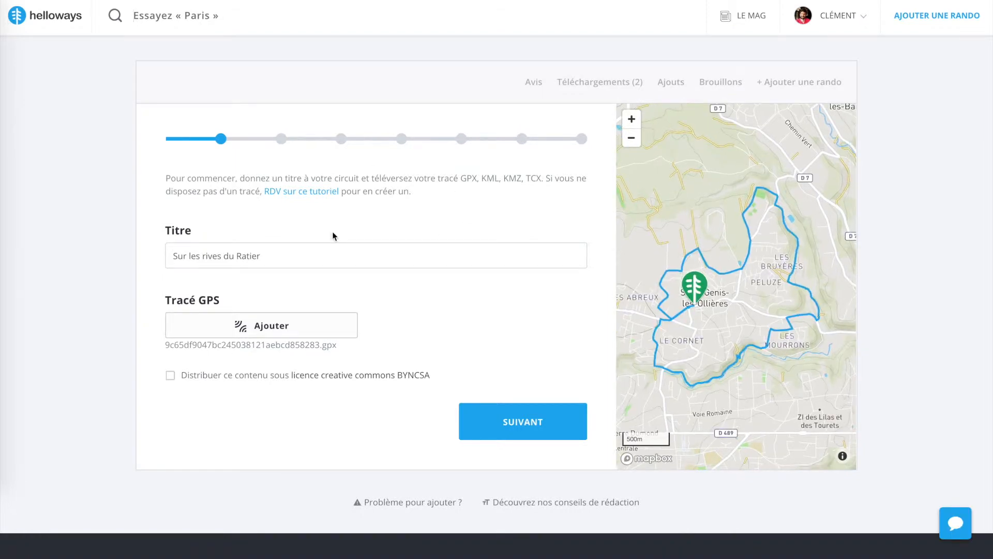
click(528, 428)
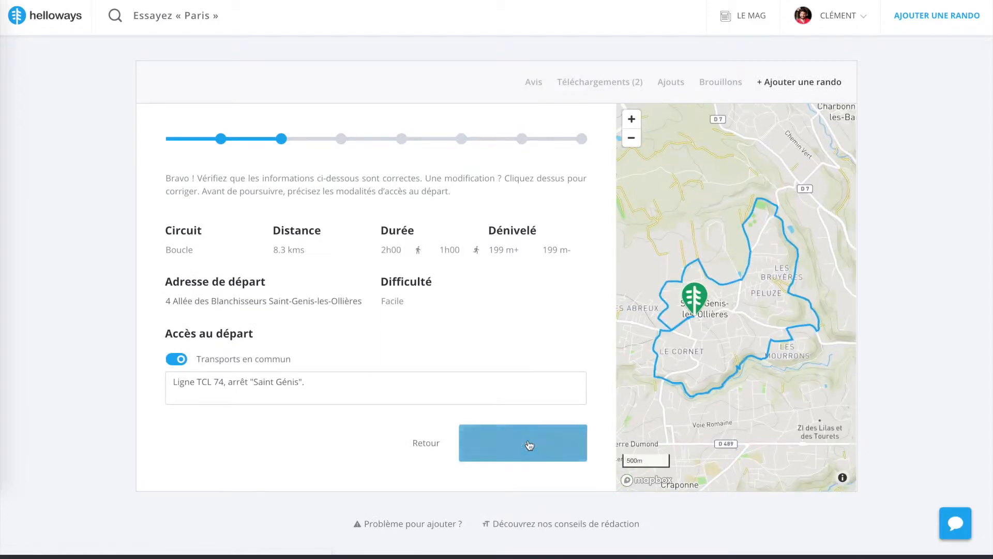
click(528, 445)
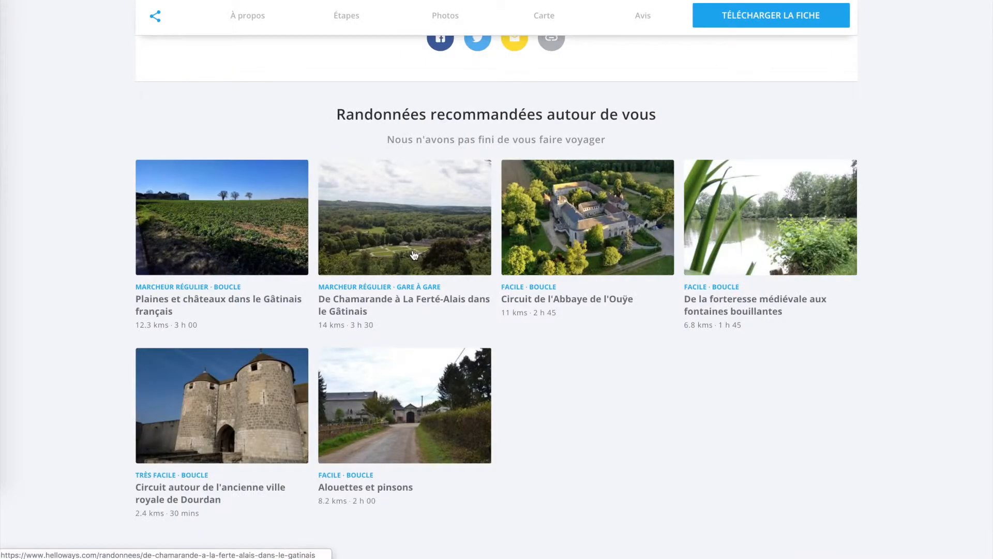
Look at the presentation text of the published Chamarande to La Ferté-Alais hike as an example
scroll(412, 255, up, 10)
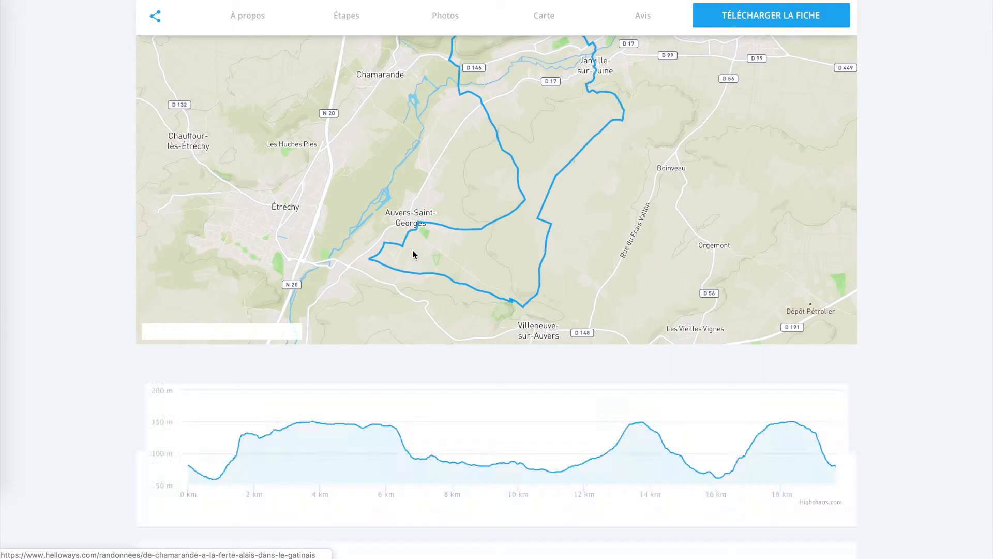
scroll(412, 255, up, 3)
scroll(412, 255, down, 10)
drag(266, 237, 389, 373)
click(389, 367)
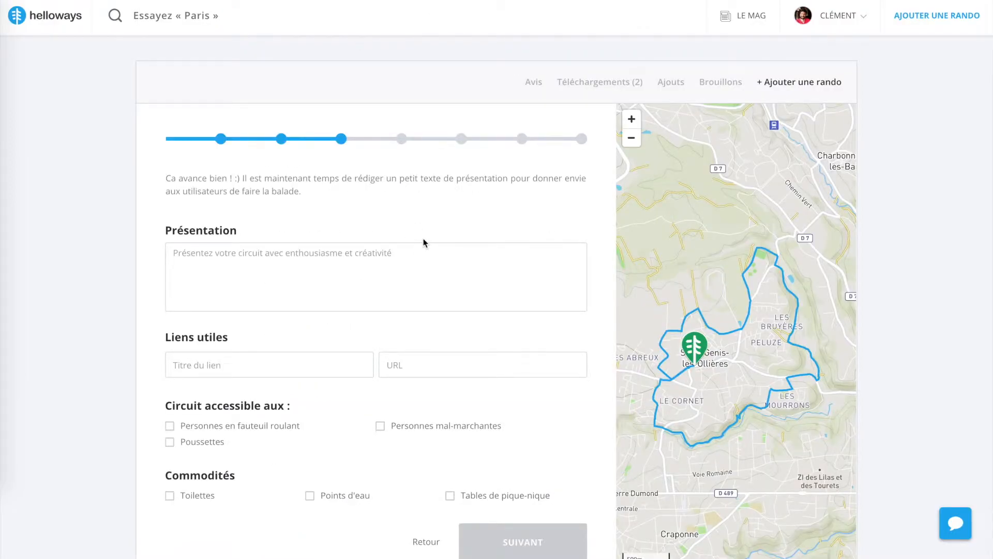
Copy the introductory text under "Sur les rives du Ratier" from the text document into the hike's presentation, without a trailing blank line
click(296, 273)
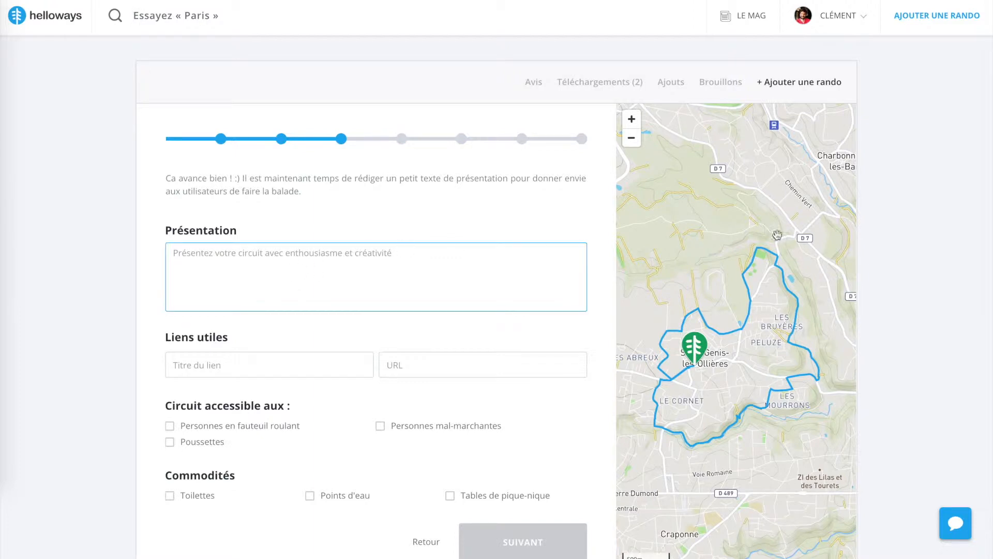
drag(989, 233, 583, 248)
click(612, 71)
drag(613, 71, 698, 236)
key(ctrl+c)
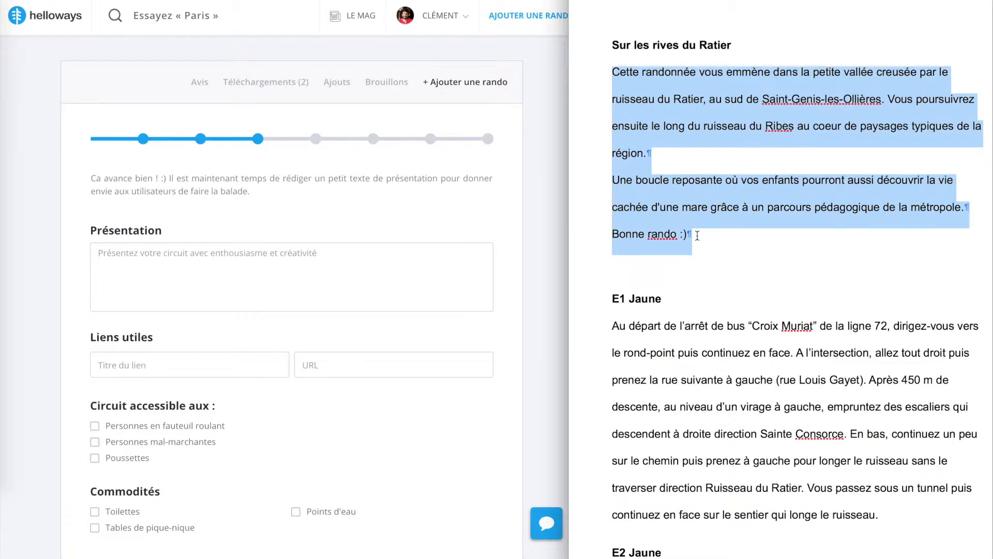
drag(570, 202, 991, 206)
key(ctrl+v)
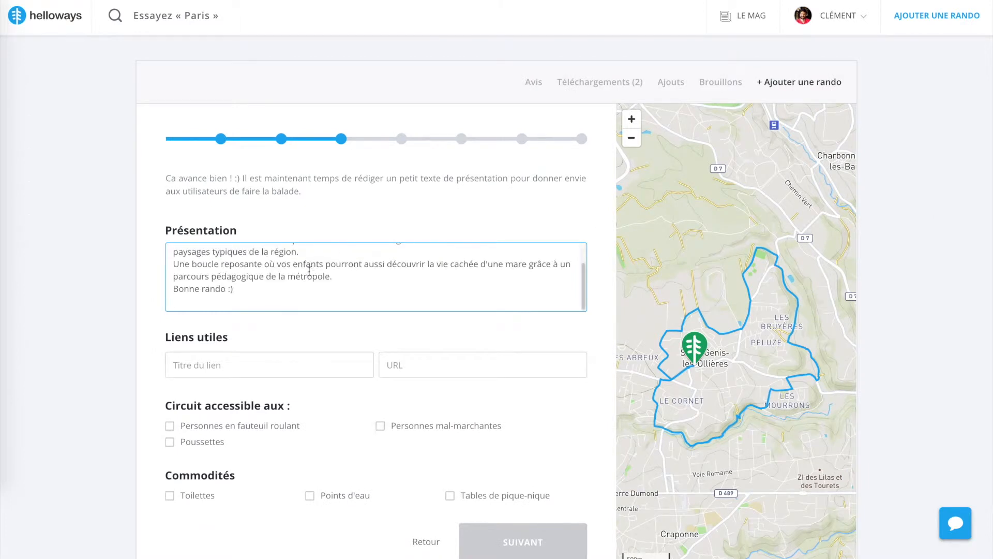
key(BackSpace)
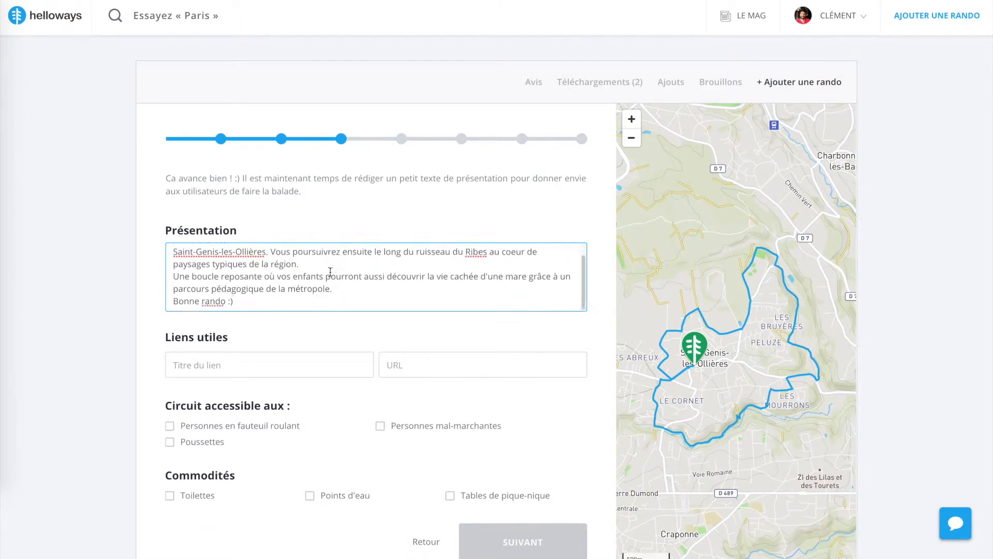
Add a useful link titled "Wikipédia Saint Genis" pointing to the French Wikipedia page for Saint-Genis-les-Ollières
click(255, 369)
scroll(323, 402, down, 1)
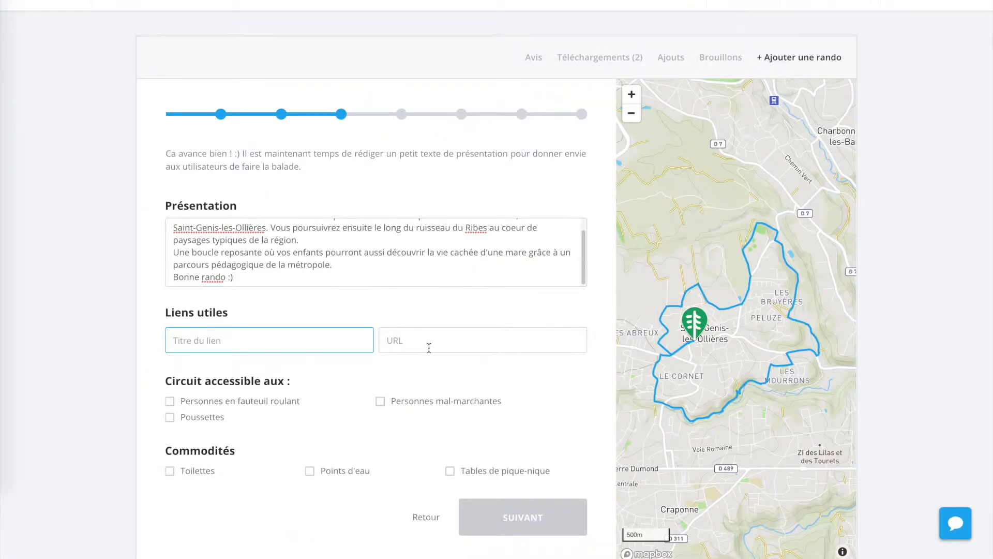
click(428, 346)
text(ikipedia.org/wiki/Saint-Genis-les-Olli%C3%A8res)
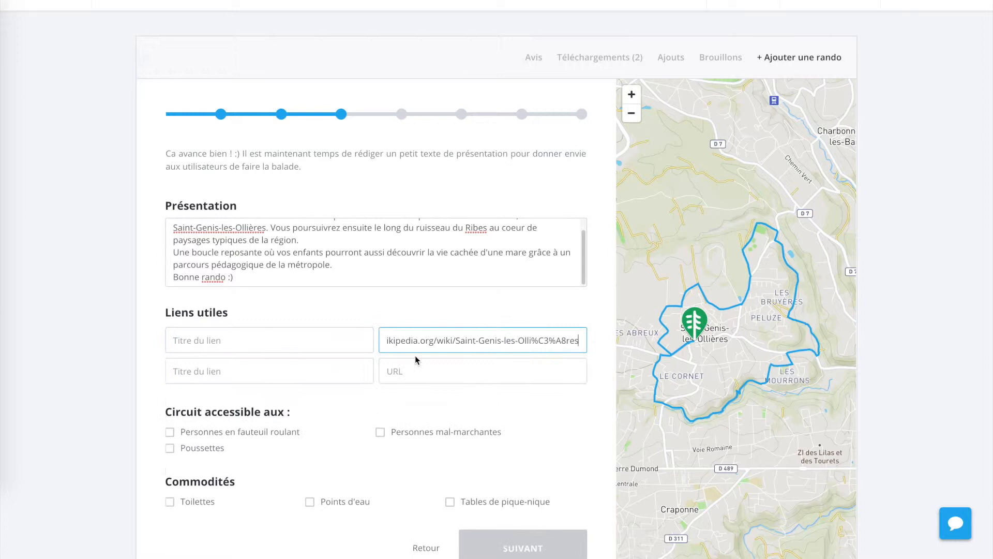
click(316, 341)
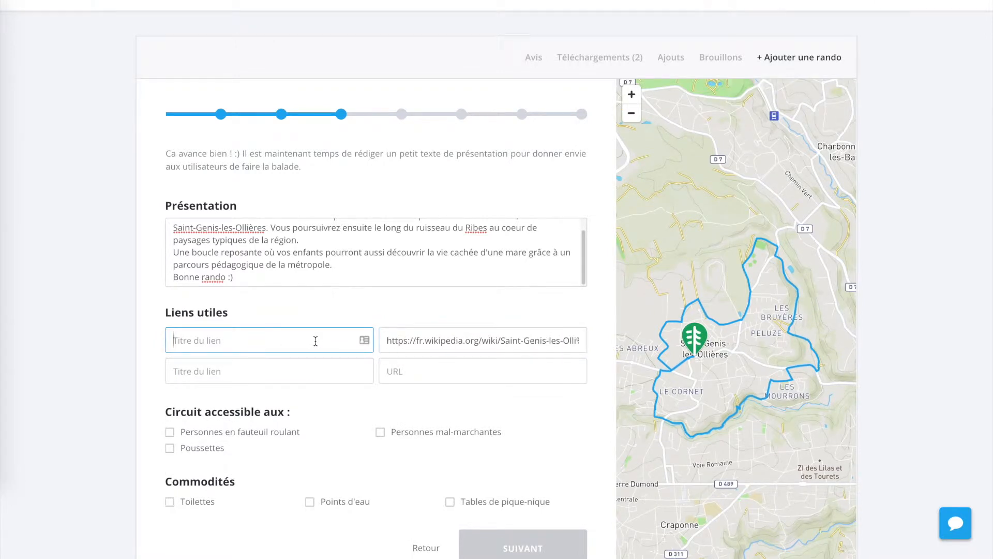
text(Wik)
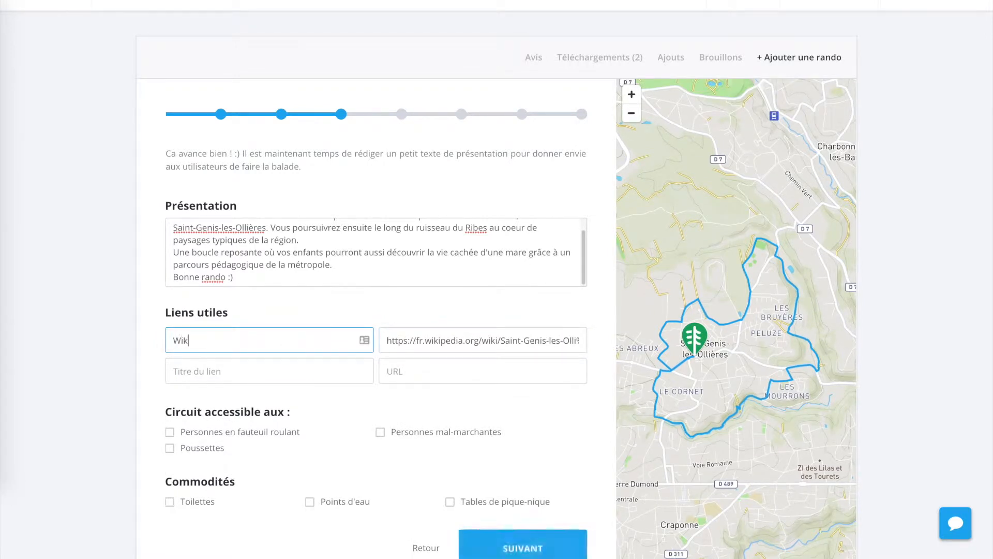
text(ipédua)
text( Saint Génis)
click(394, 391)
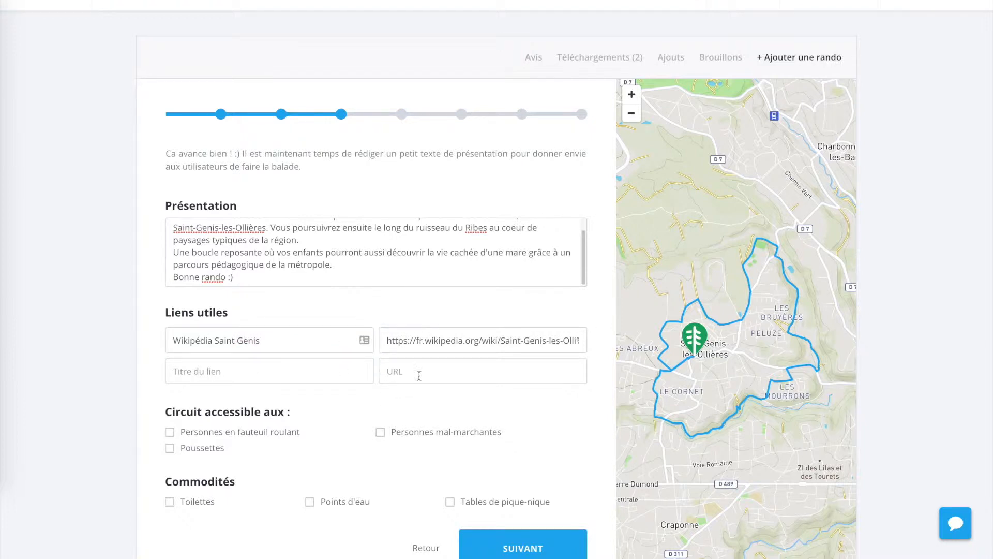
Examine the streets along the track close up on the map, around the hike's starting point
scroll(362, 409, down, 1)
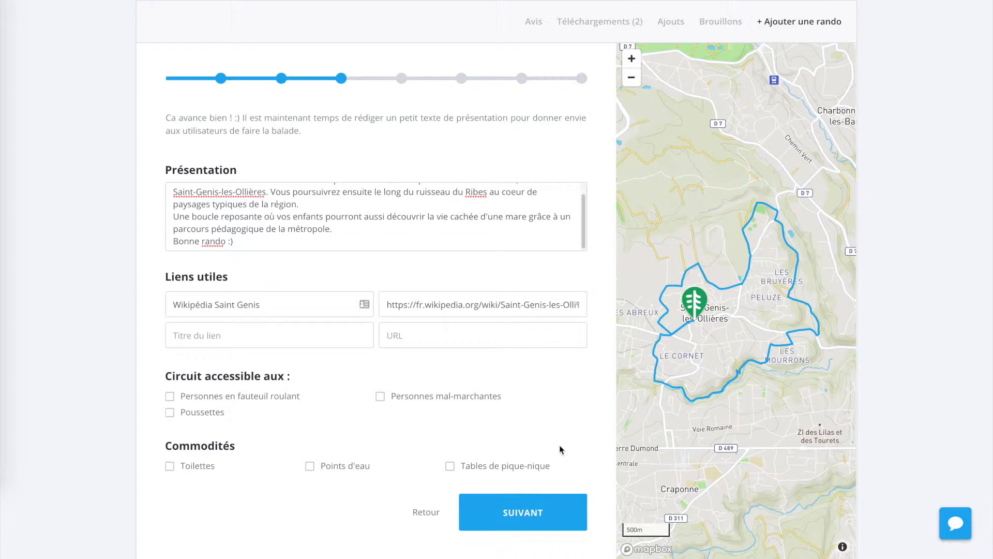
click(631, 59)
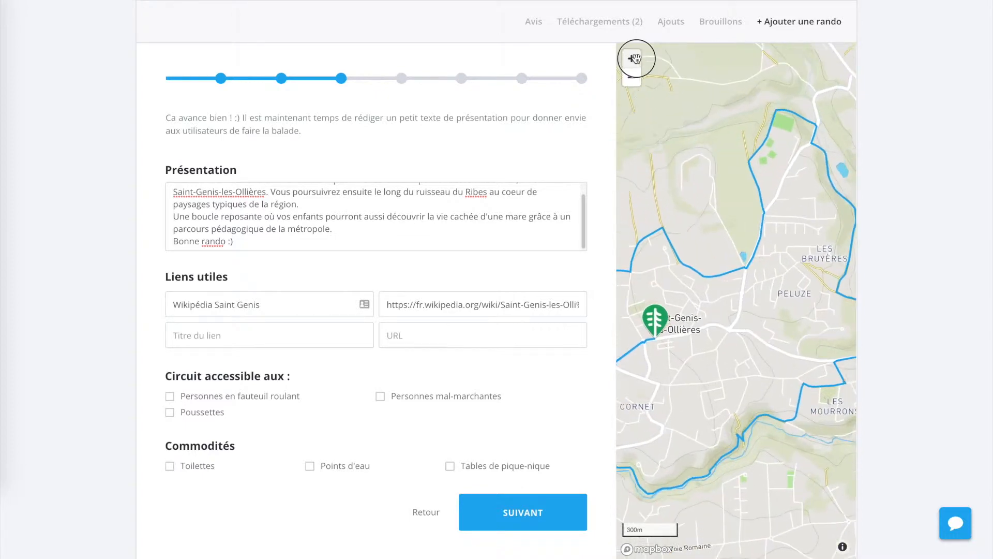
click(631, 58)
click(636, 62)
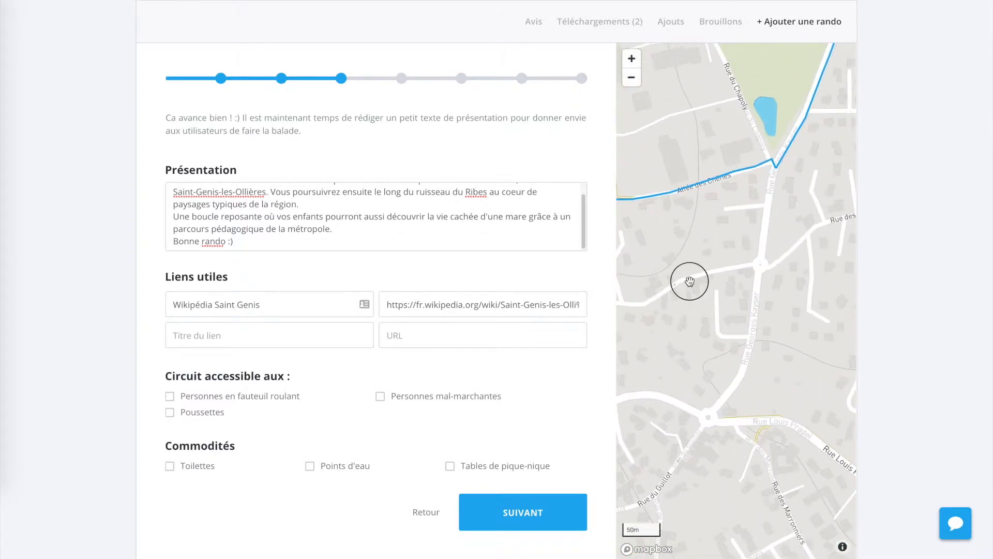
drag(689, 281, 866, 330)
drag(655, 259, 816, 108)
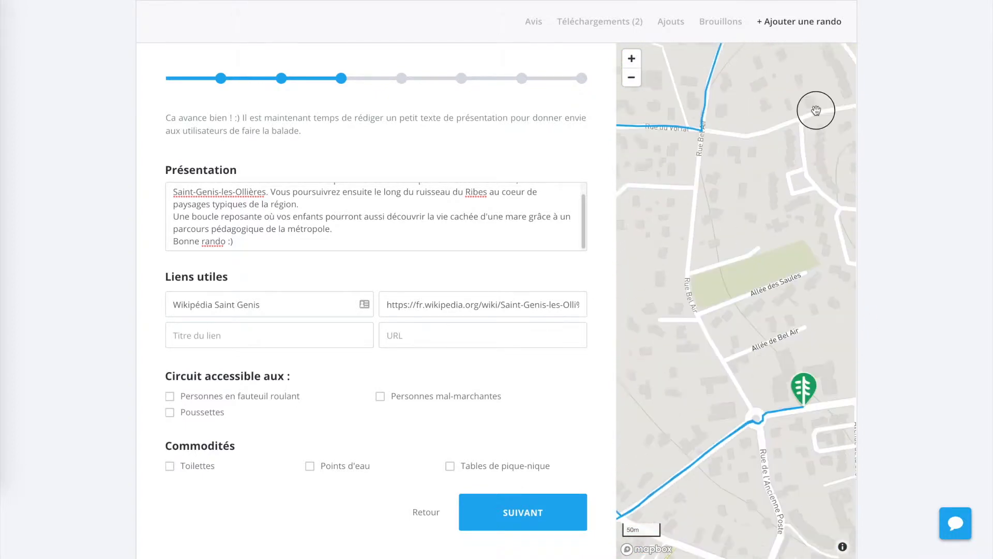
Mark Toilettes and Points d'eau as amenities available on the circuit and continue to the terrain details
drag(722, 341, 764, 208)
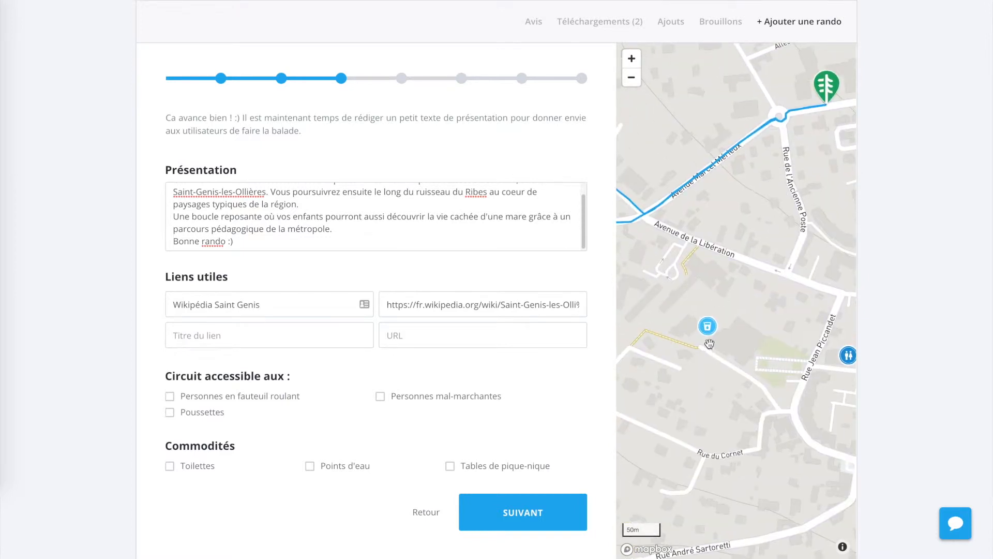
mouse_move(713, 331)
mouse_down()
mouse_move(697, 332)
mouse_move(700, 353)
mouse_move(814, 328)
mouse_up()
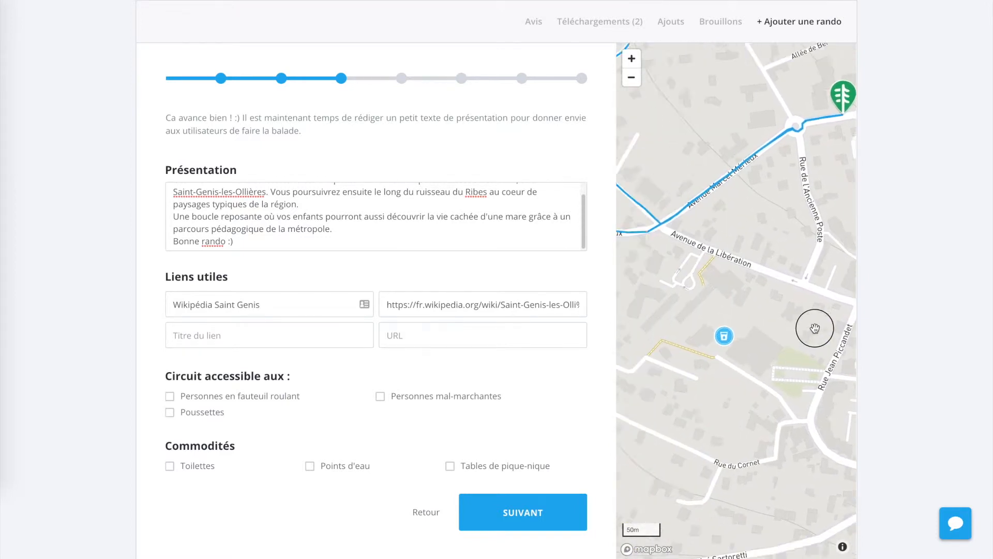
click(309, 466)
click(169, 465)
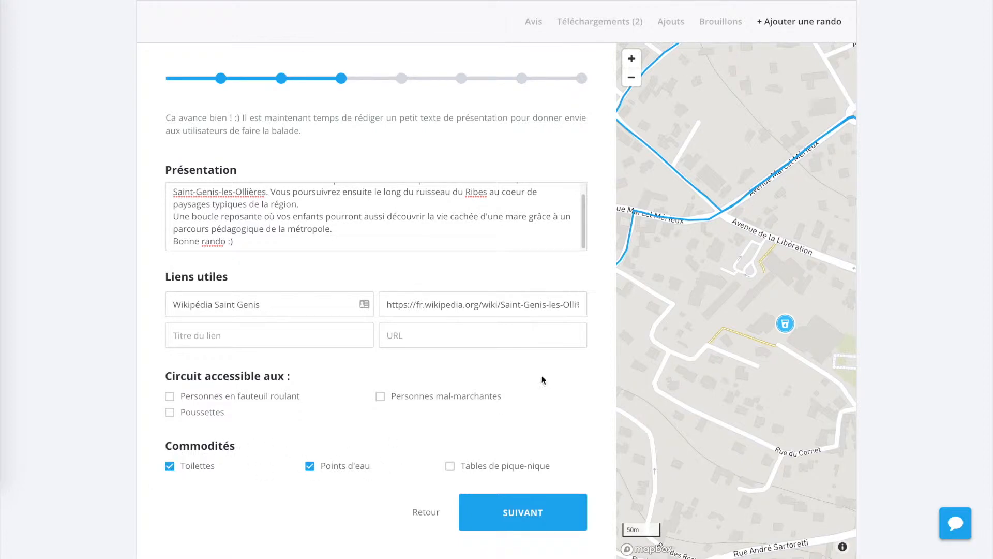
click(631, 77)
click(631, 78)
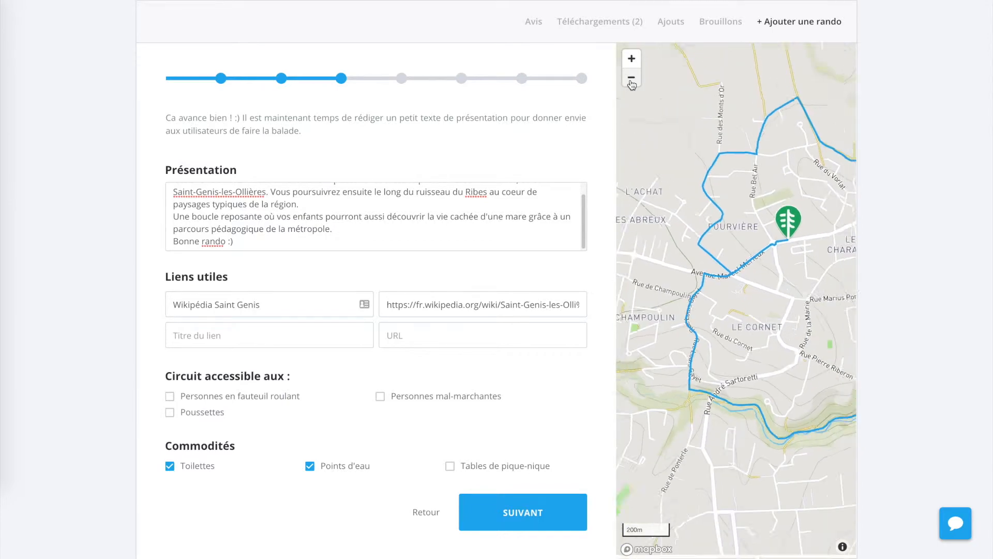
click(630, 78)
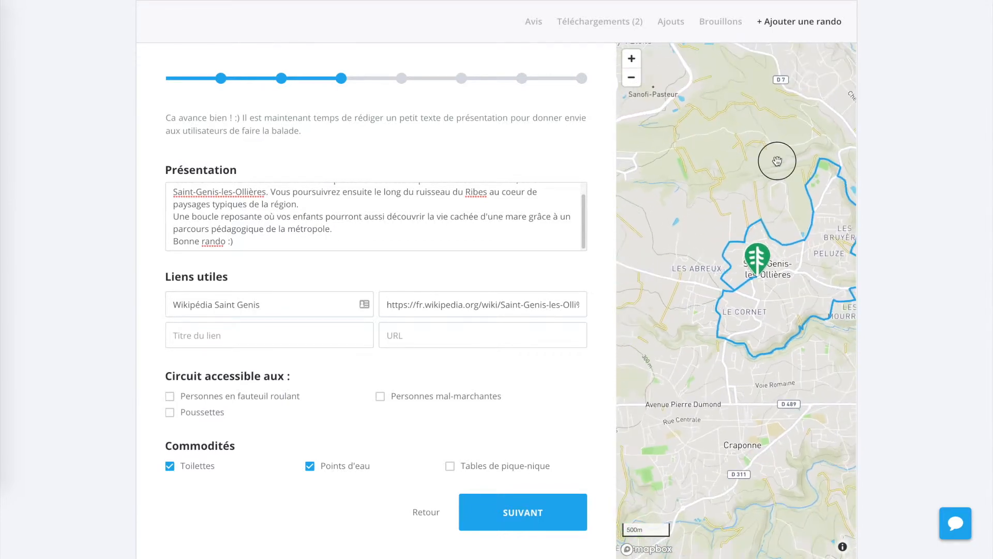
drag(777, 161, 706, 164)
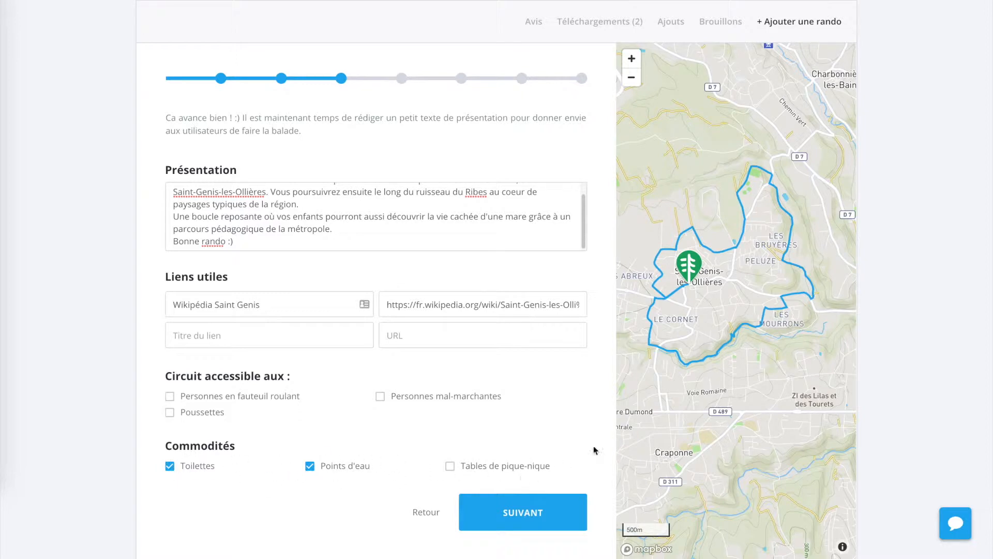
click(534, 520)
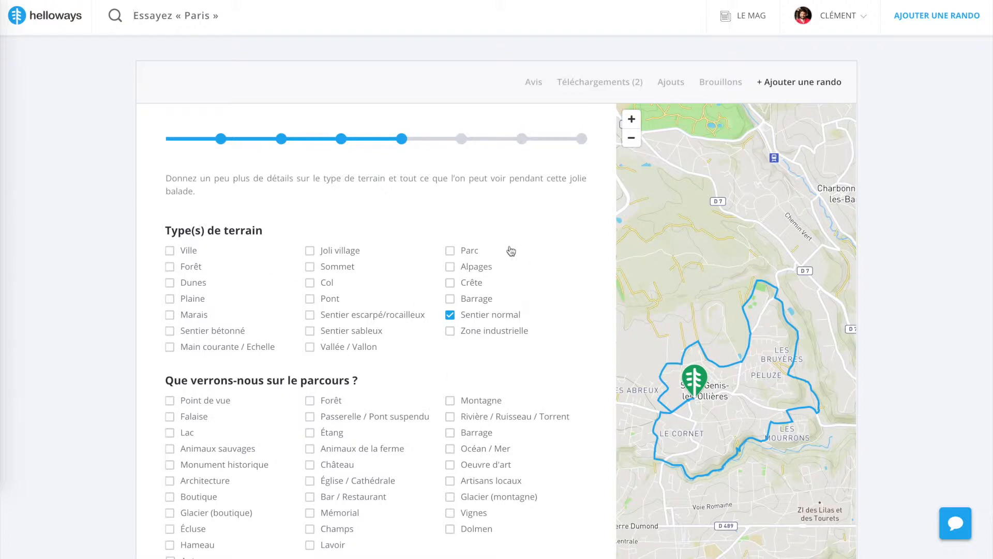
Add Ville, Forêt and Plaine to the hike's terrain types
click(189, 253)
click(190, 273)
click(187, 300)
Select Point de vue, Forêt, Animaux de la ferme and Château as the sights along the route
scroll(377, 371, down, 1)
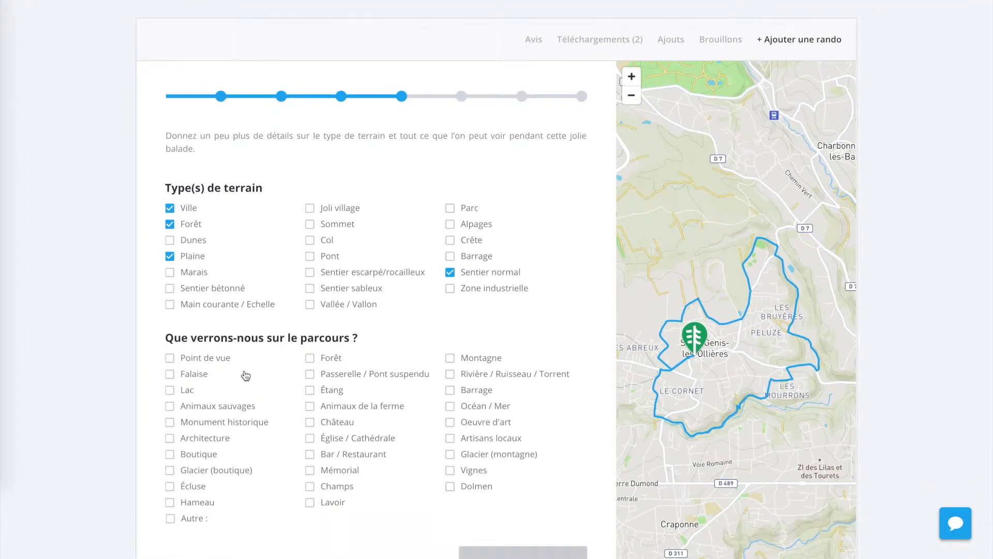
scroll(174, 478, down, 1)
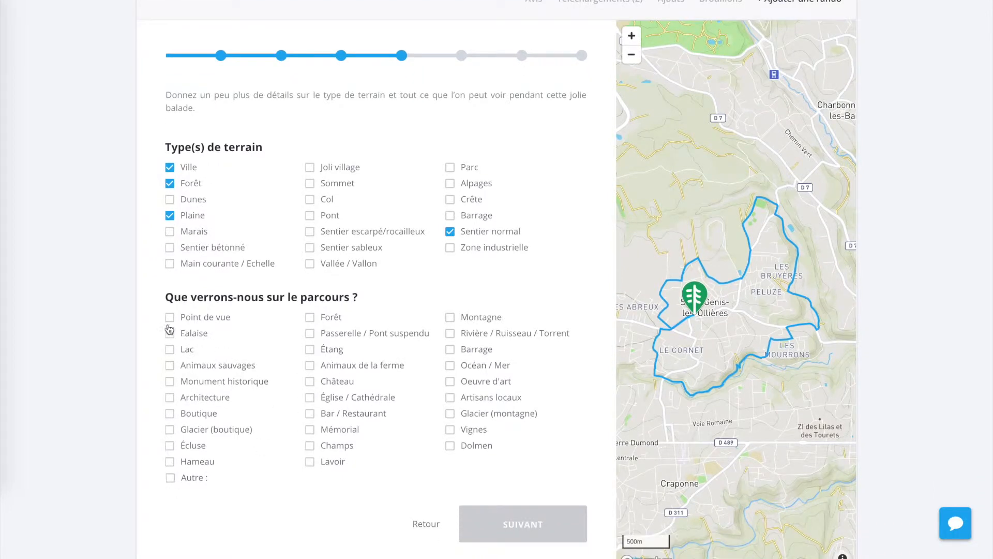
click(224, 322)
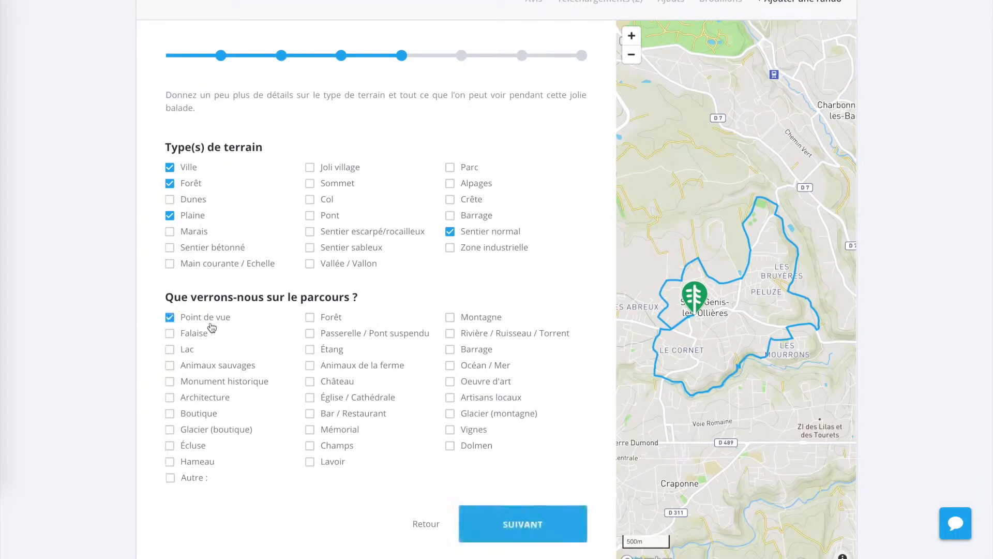
click(309, 317)
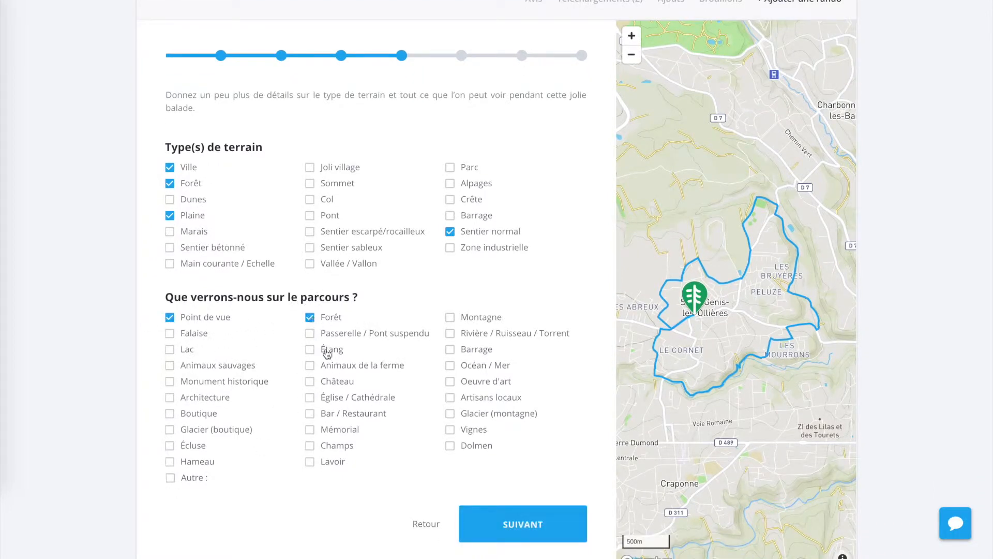
click(310, 366)
click(310, 383)
scroll(374, 468, down, 1)
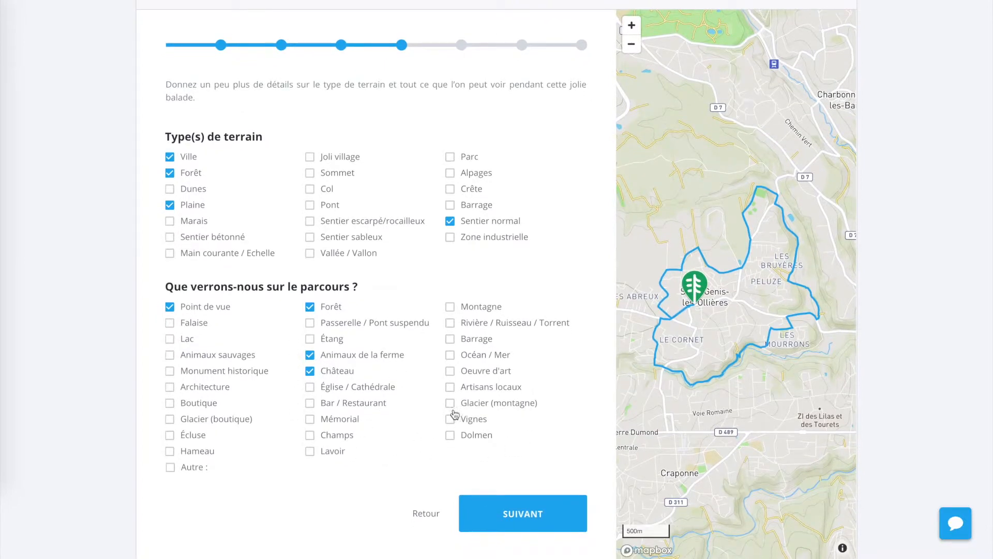
click(170, 467)
click(260, 476)
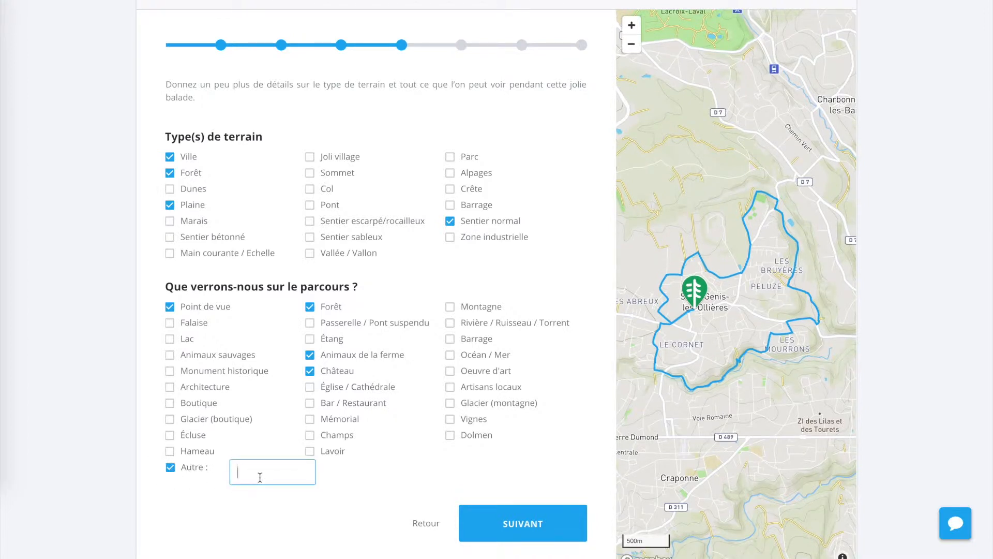
click(171, 467)
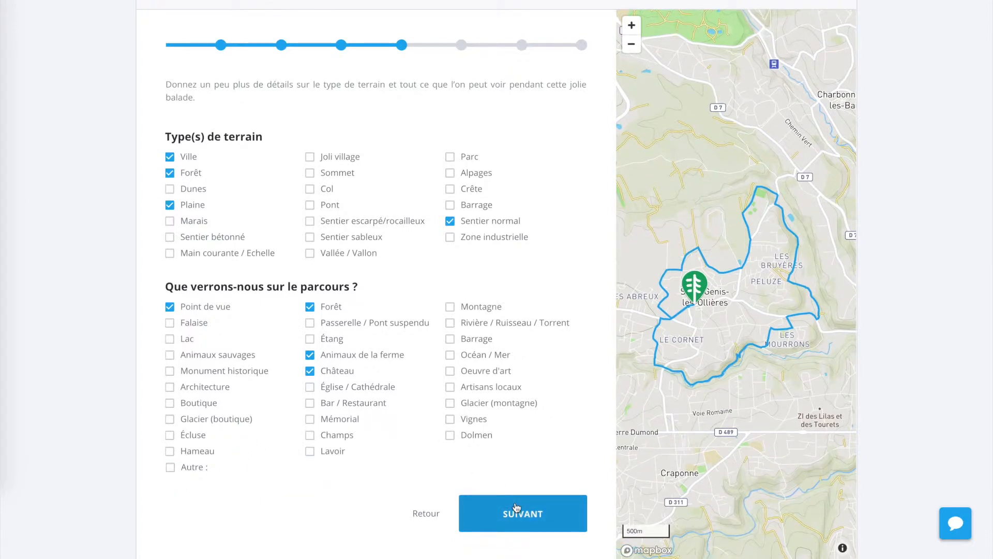
Continue to the photo page and upload Ma photo 1.jpg, Ma photo 2.jpg and Ma photo 3.jpg
click(530, 516)
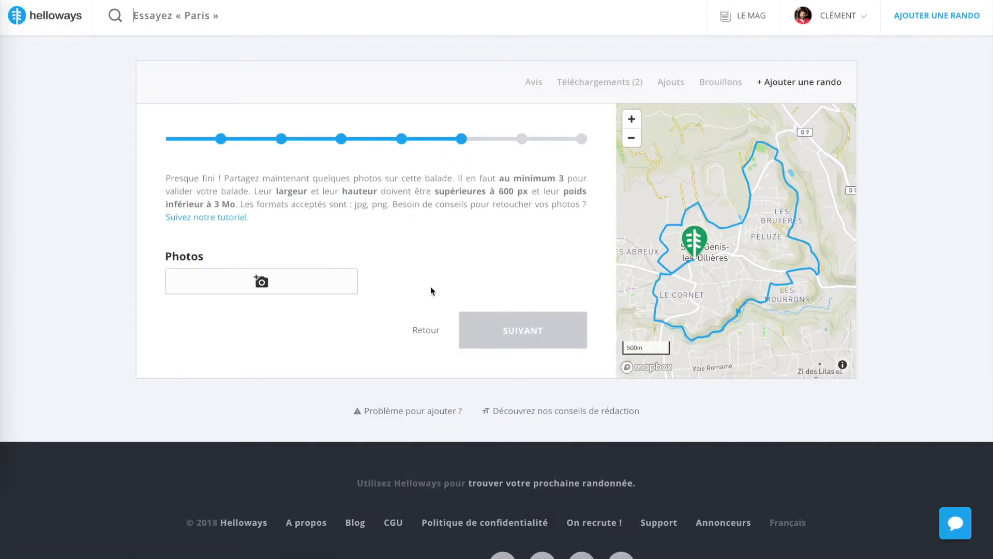
click(261, 283)
click(440, 33)
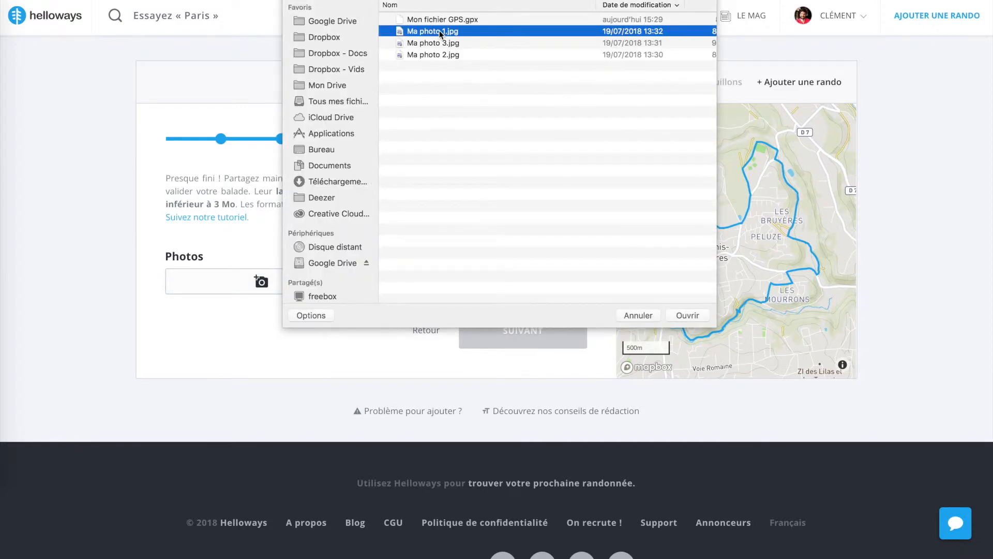
shift+click(438, 56)
click(686, 314)
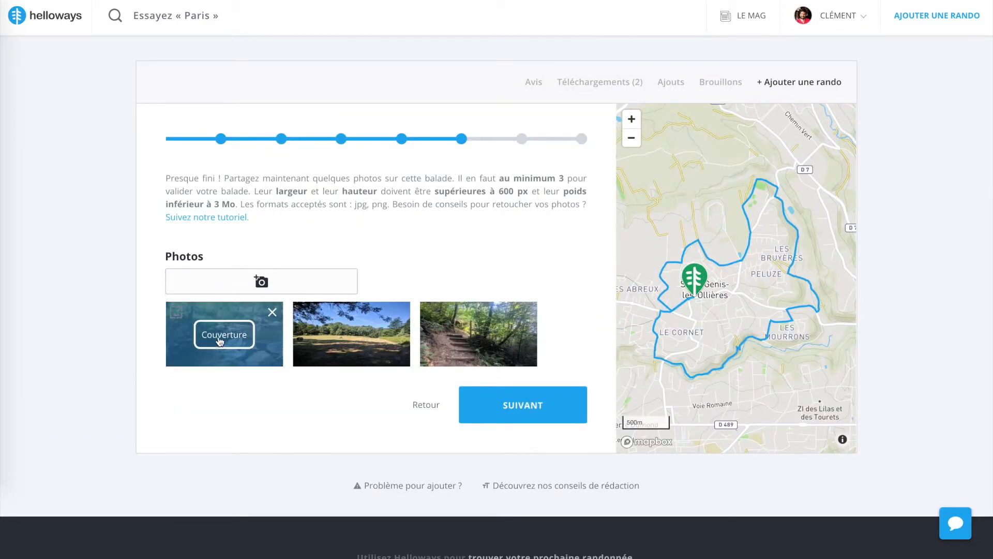
Make the third photo, showing the forest path with steps, the hike's cover and continue to the stages and waymarking page
mouse_move(252, 331)
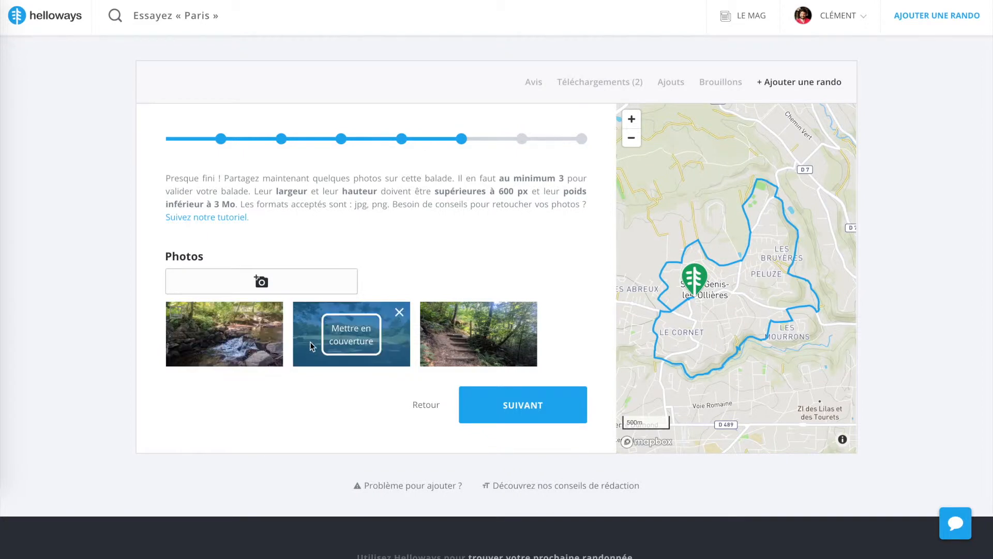
mouse_move(452, 342)
mouse_move(352, 345)
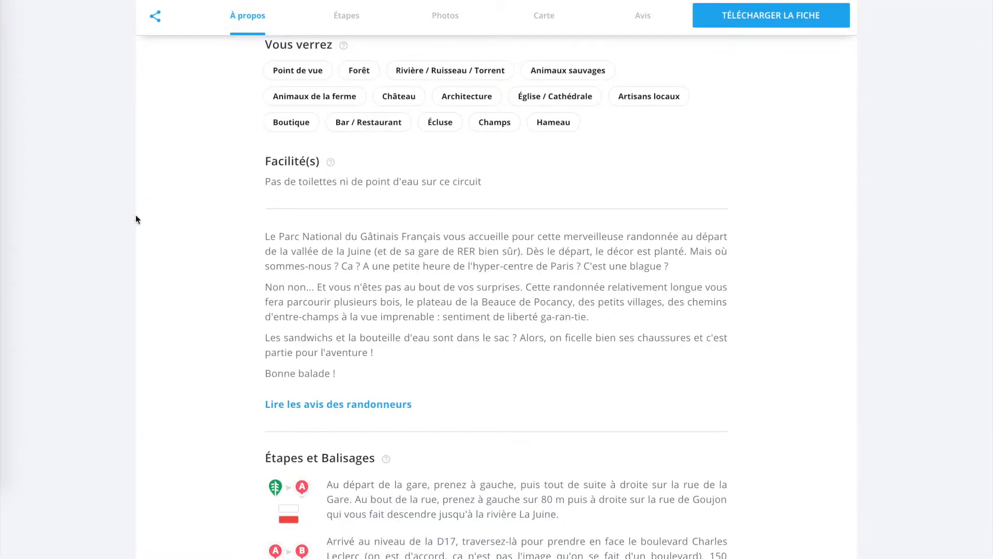
scroll(136, 215, up, 15)
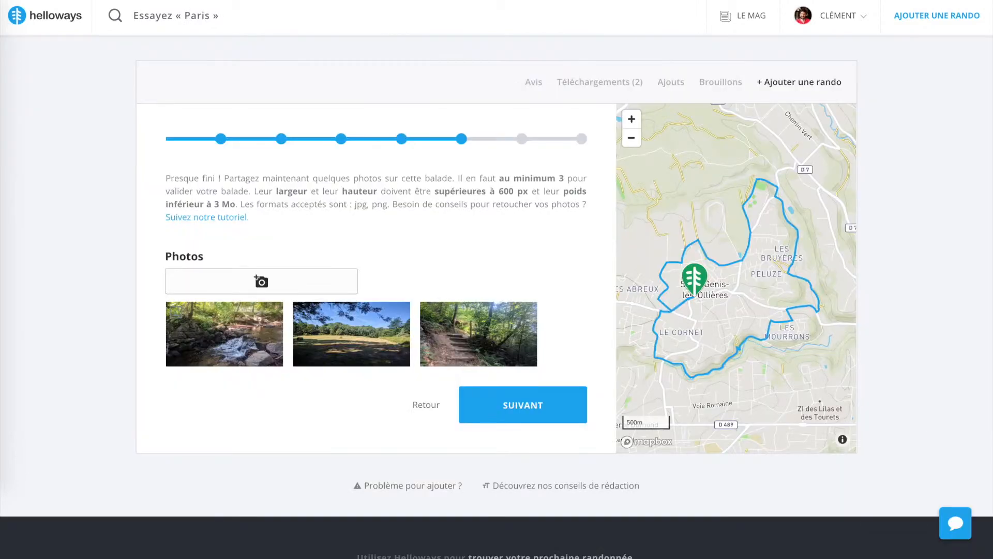
mouse_move(184, 325)
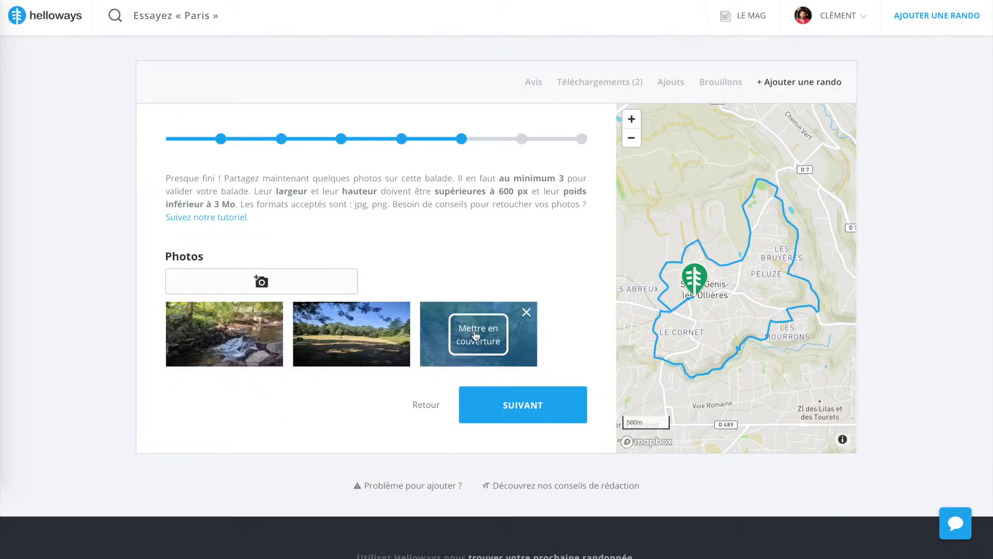
click(474, 336)
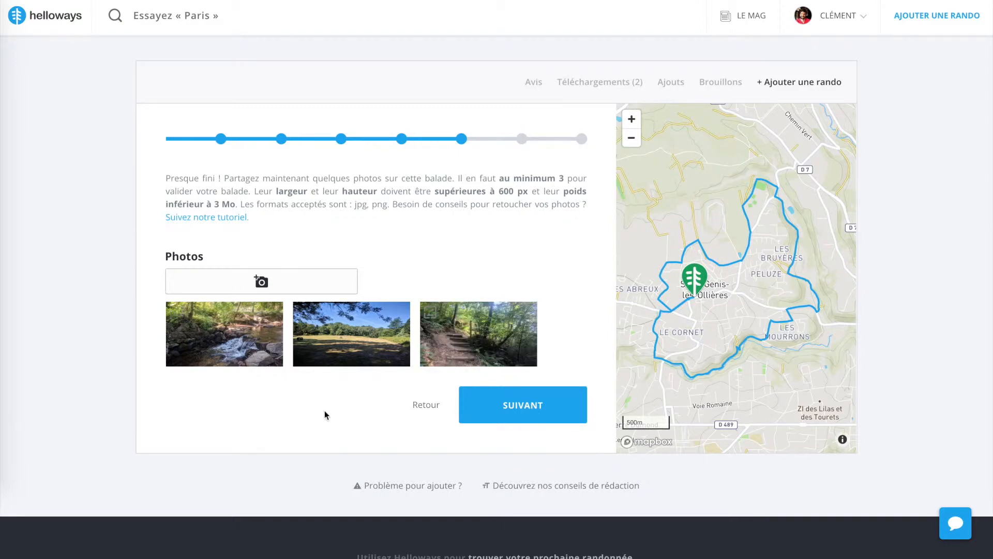
mouse_move(265, 323)
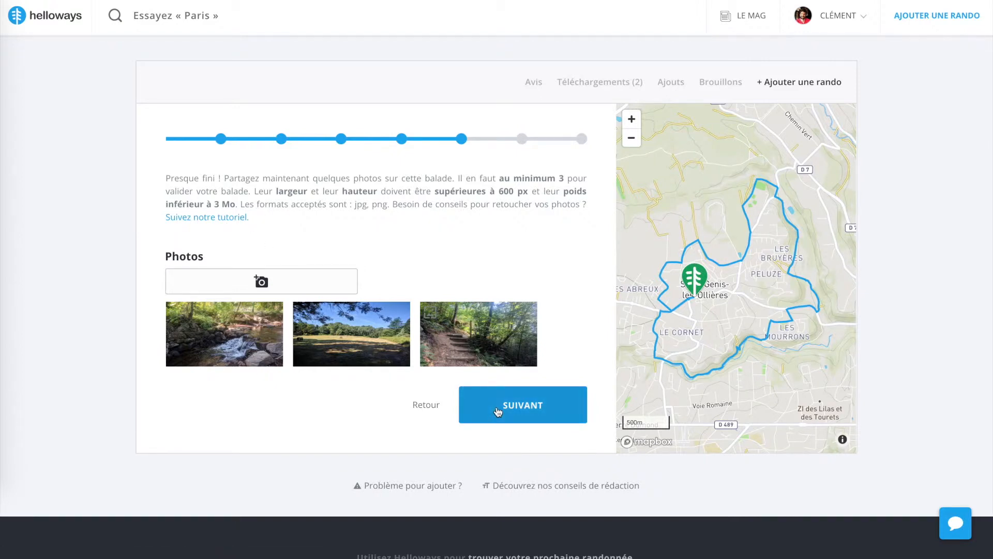
click(520, 411)
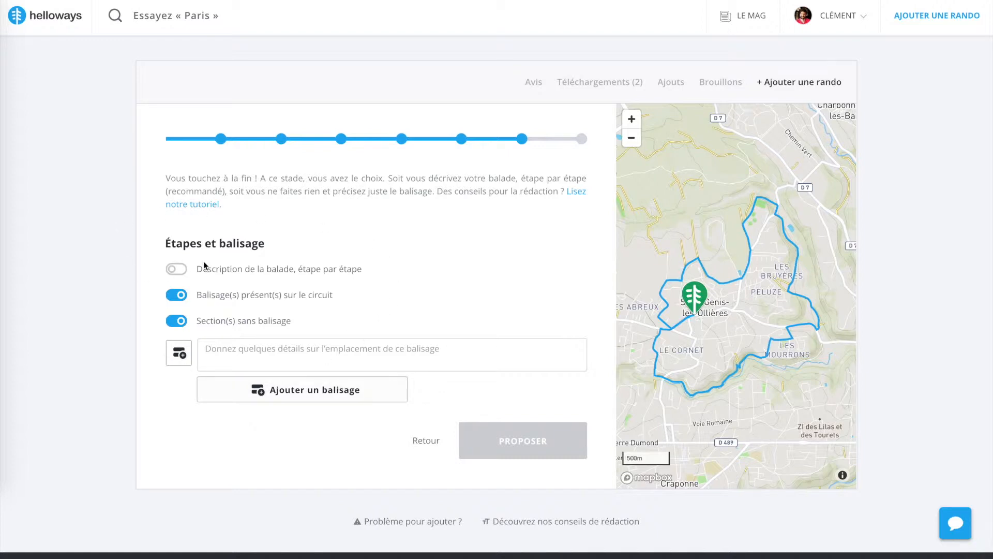
Enable the step-by-step description of the hike and give the first stage a single yellow bar as its waymark
click(176, 270)
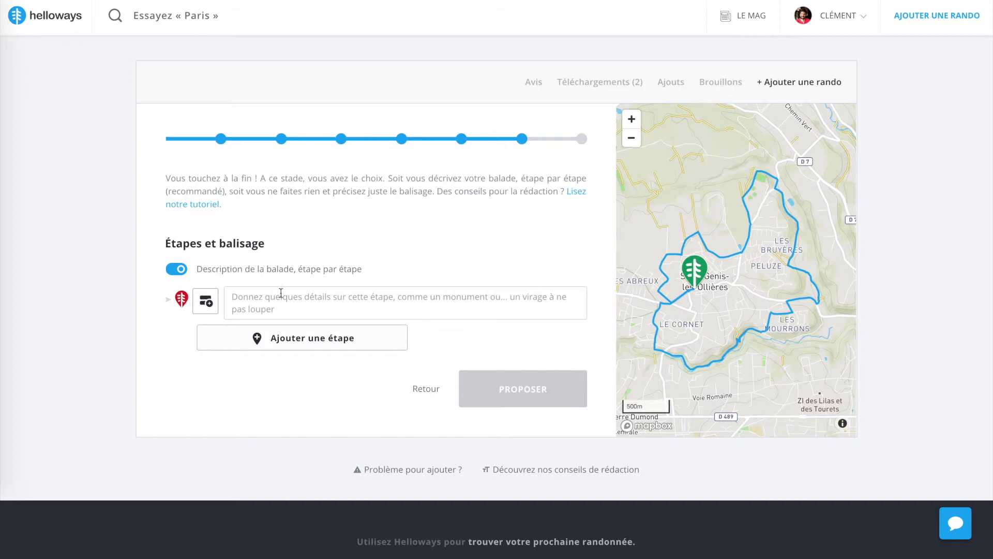
click(206, 300)
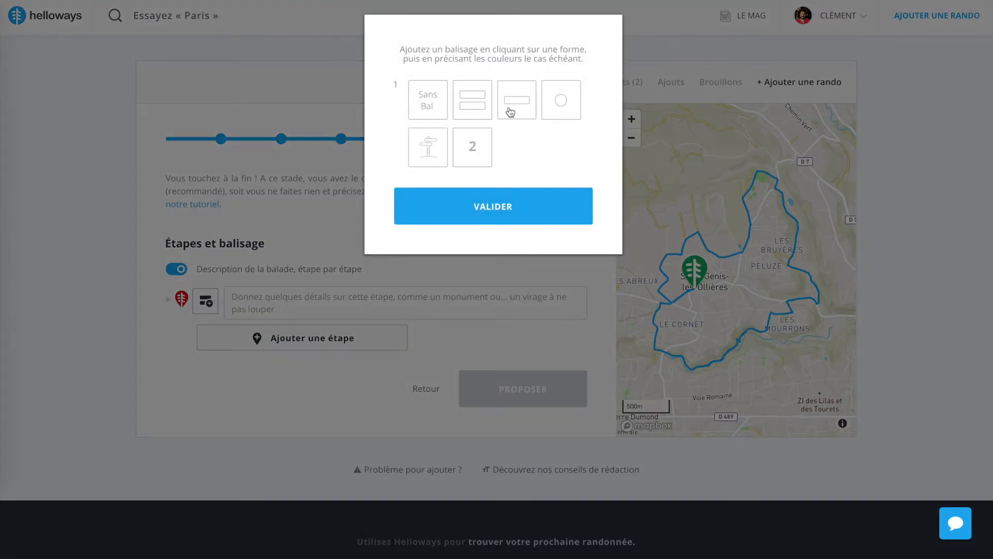
click(517, 106)
click(455, 203)
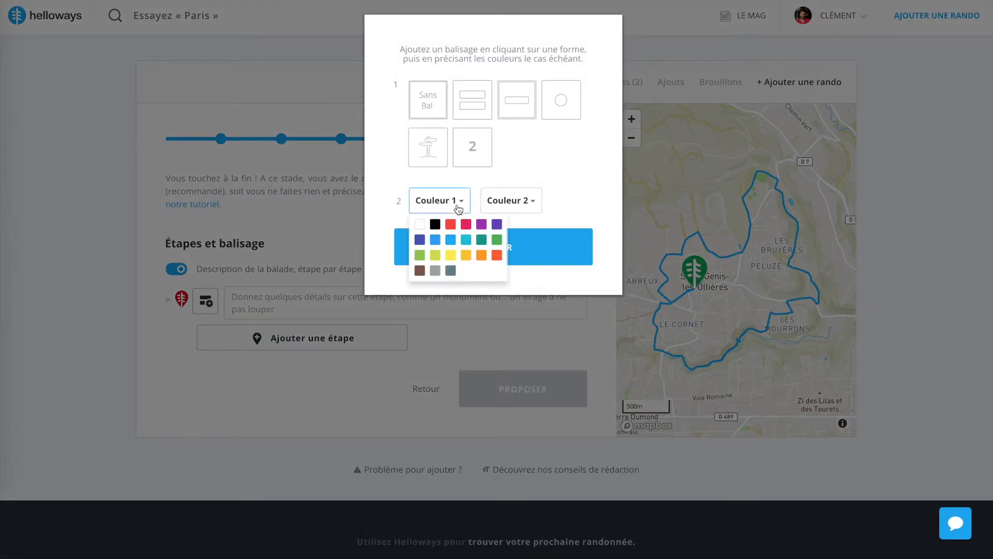
click(450, 254)
click(476, 244)
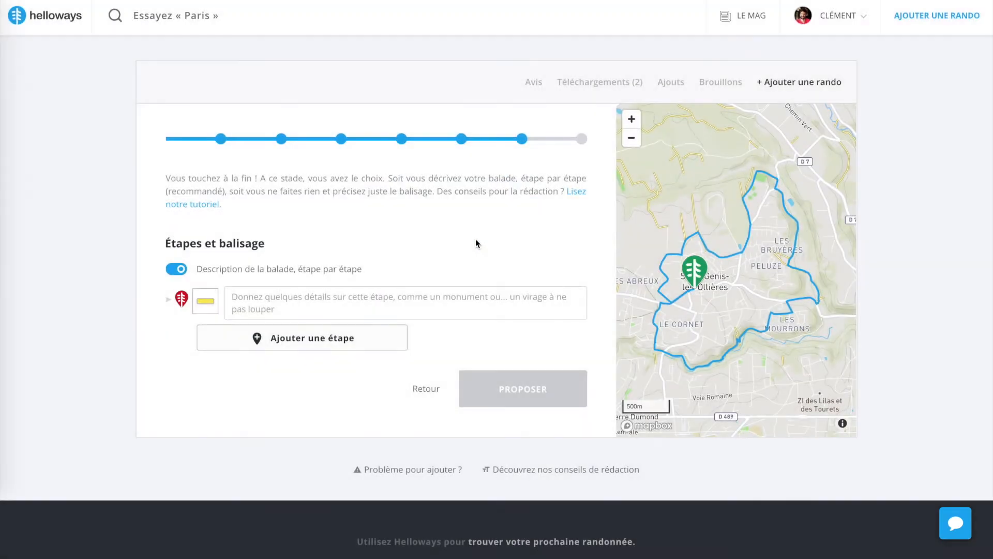
Change the first stage's waymark to a double bar in white and red
click(206, 302)
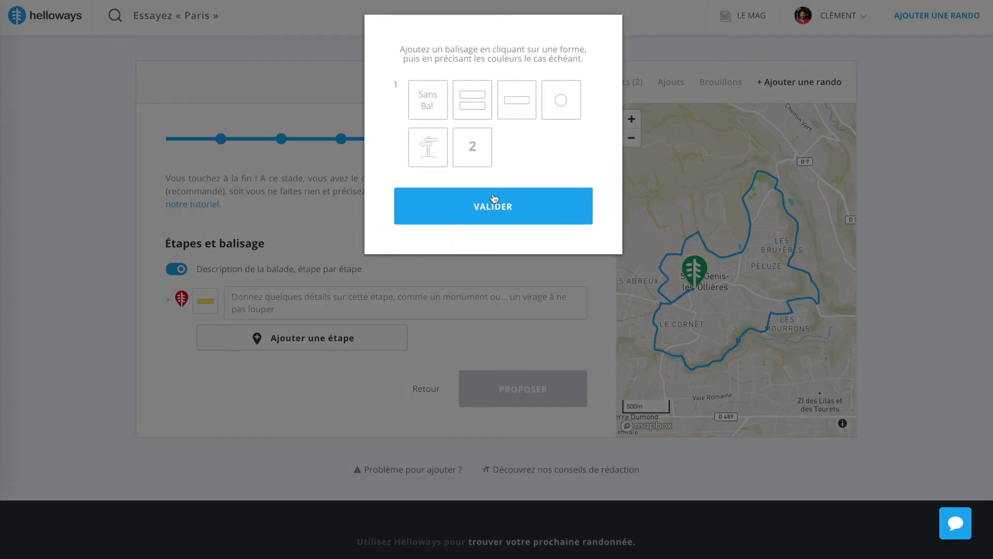
click(470, 113)
click(429, 200)
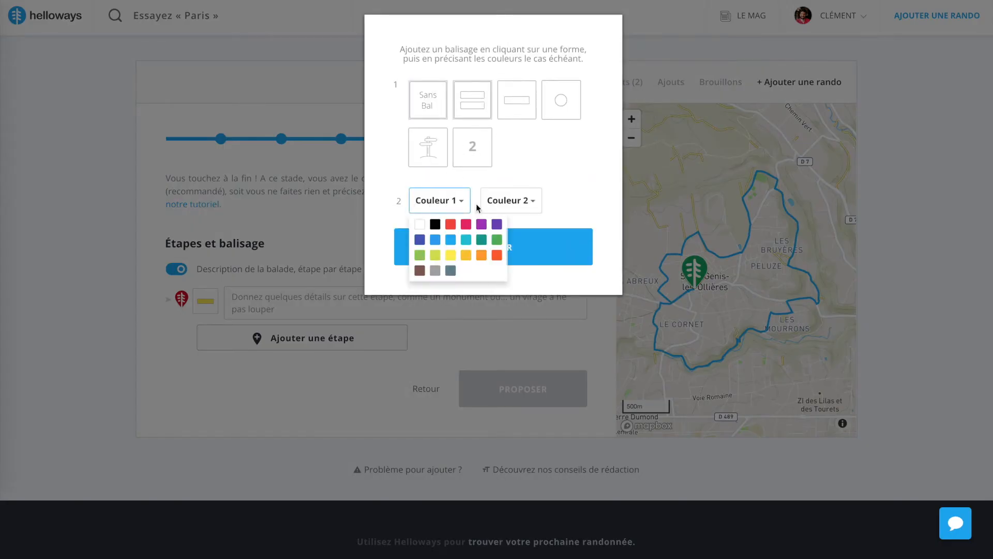
click(420, 224)
click(511, 200)
click(523, 223)
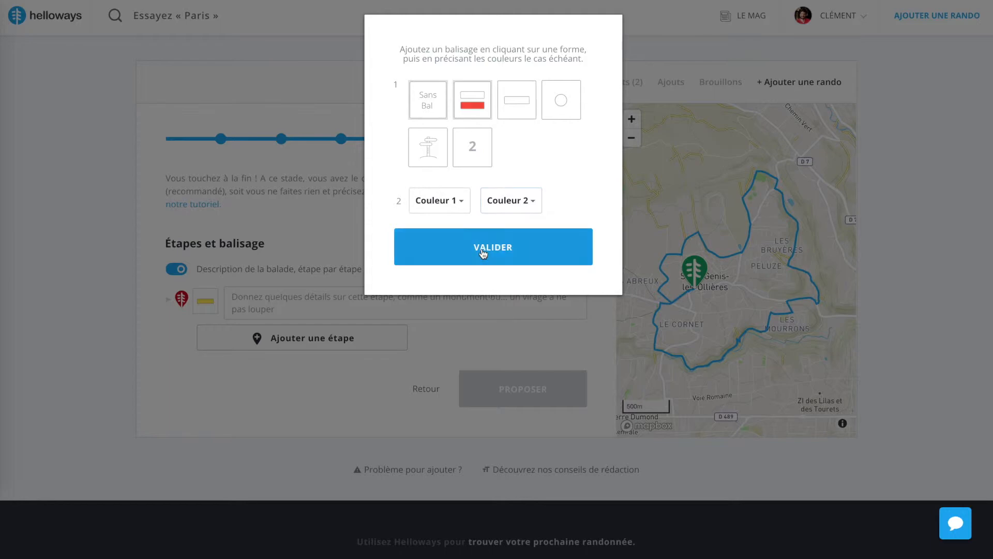
click(483, 252)
Set the first stage's waymark back to a single yellow bar
click(205, 301)
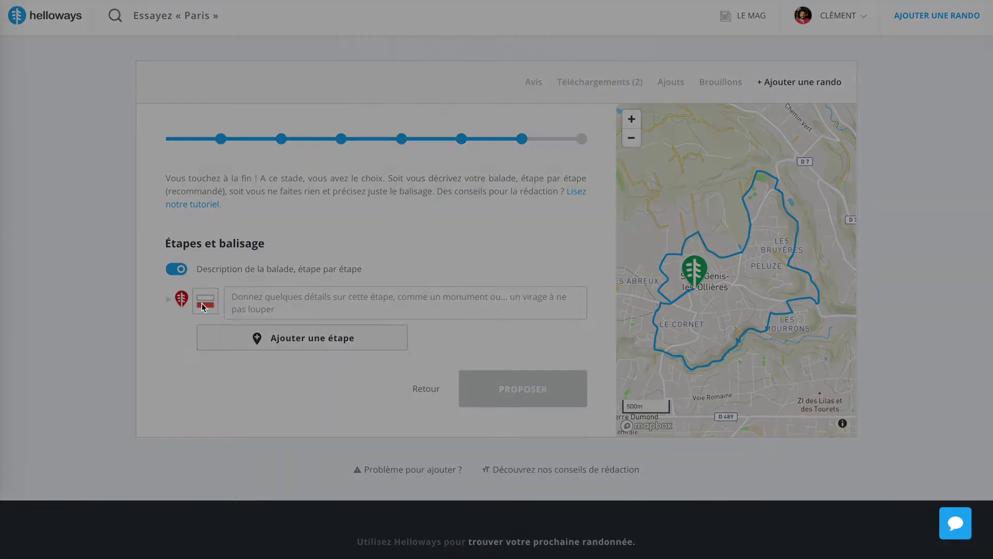
click(498, 103)
click(454, 201)
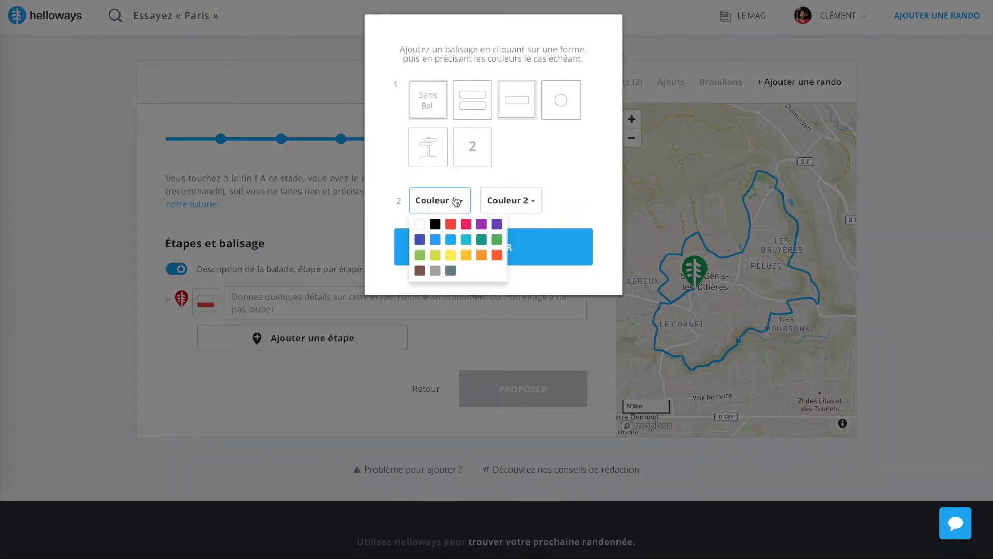
click(456, 253)
click(445, 202)
click(448, 246)
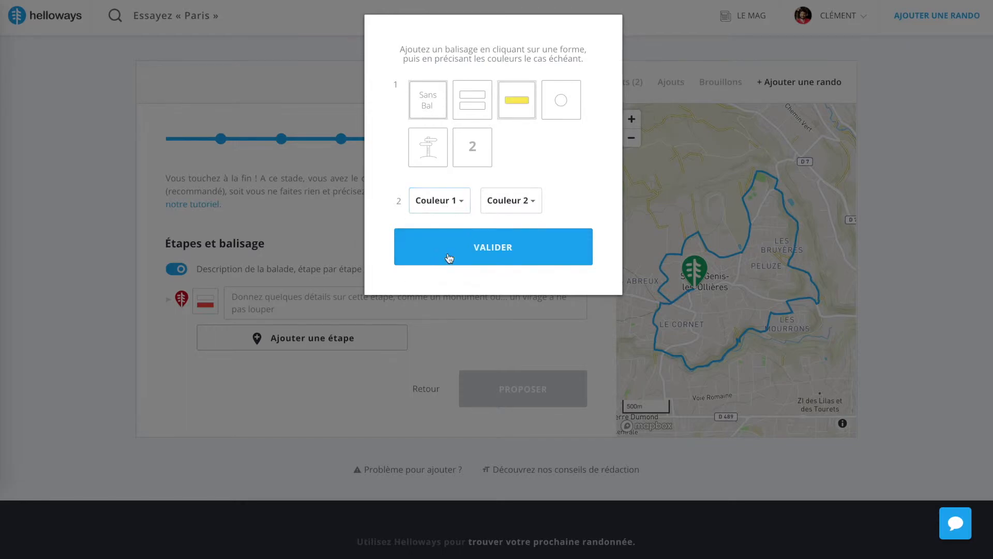
click(448, 256)
Turn off the step-by-step description and the option for waymarks present on the circuit
click(185, 270)
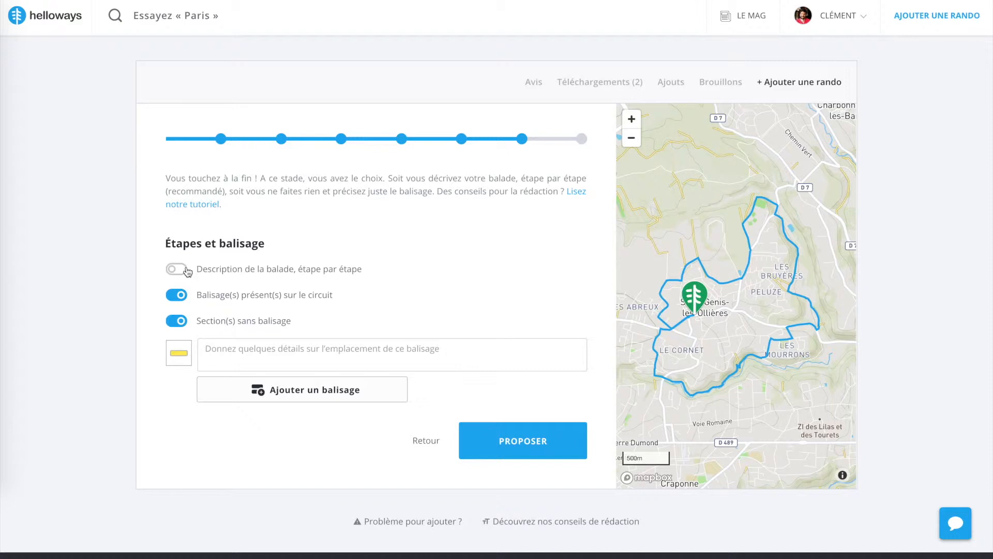
click(181, 297)
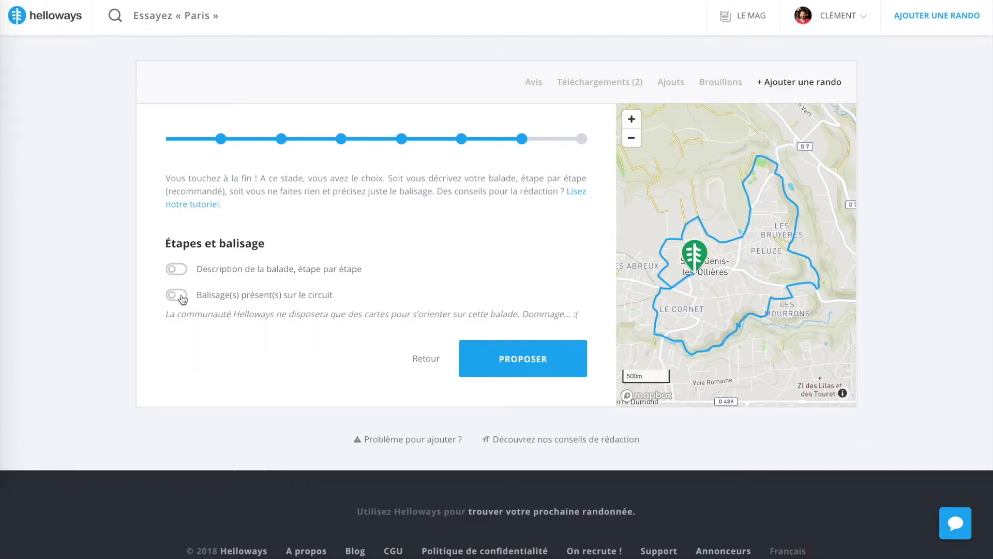
Enable the option for waymarks present on the circuit and try out a location note for the yellow waymark
click(181, 296)
click(181, 296)
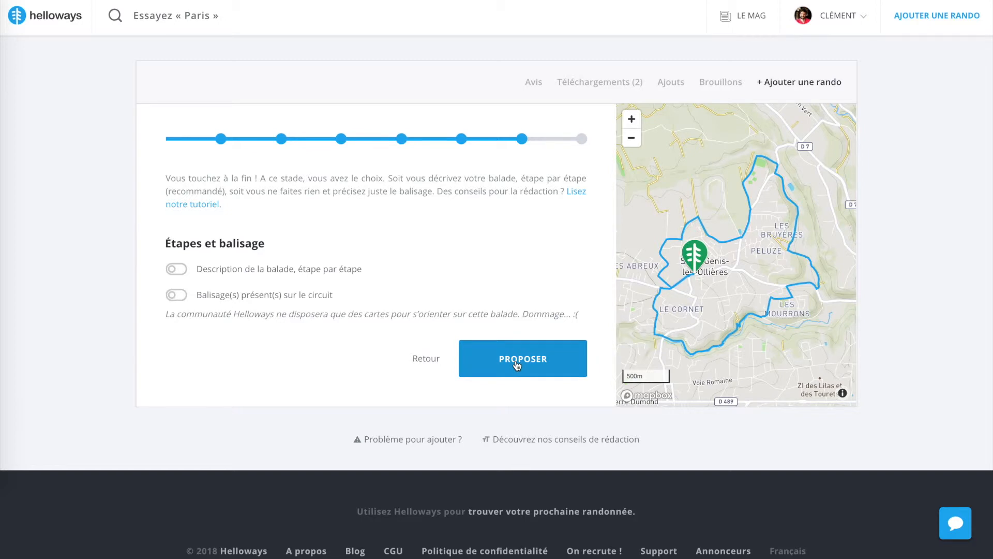
click(177, 295)
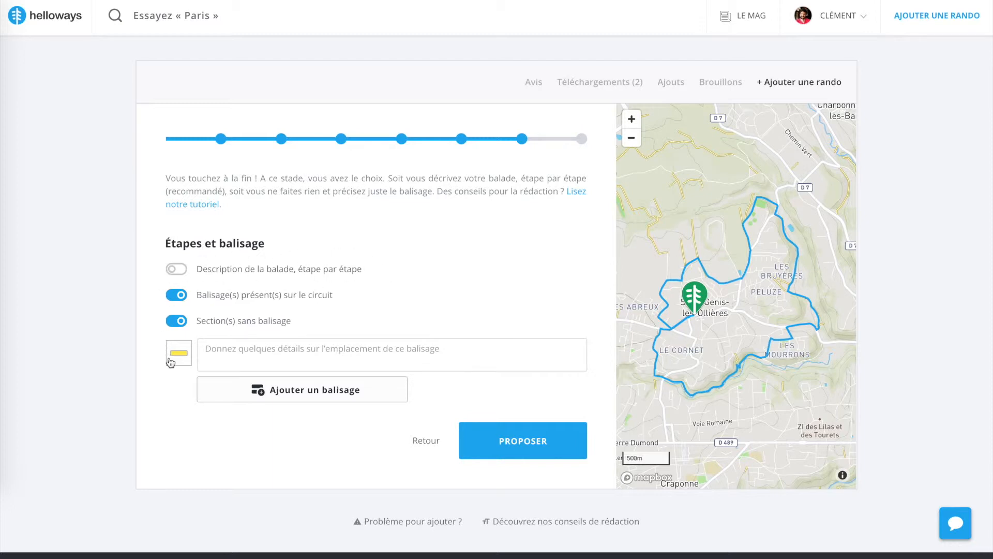
click(258, 358)
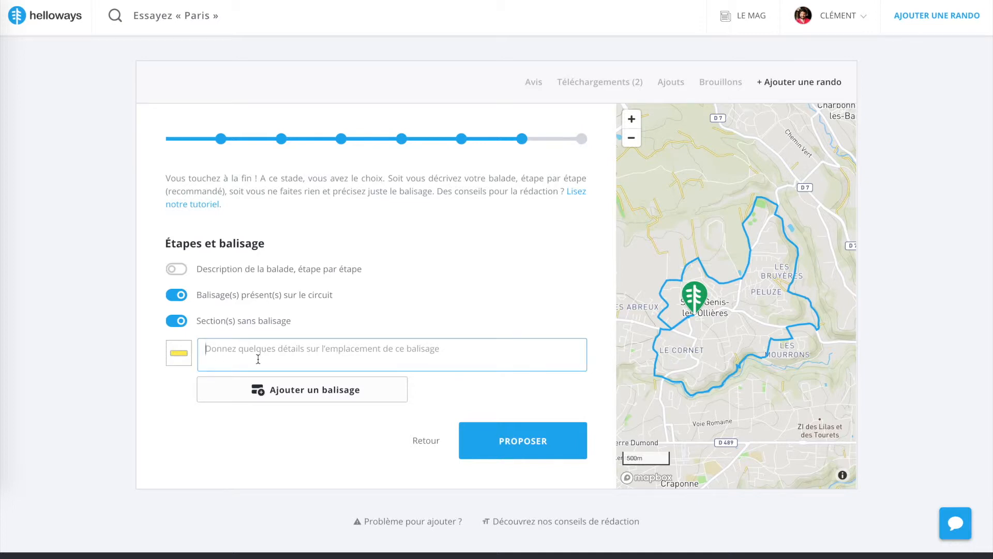
text(Sur ljdj)
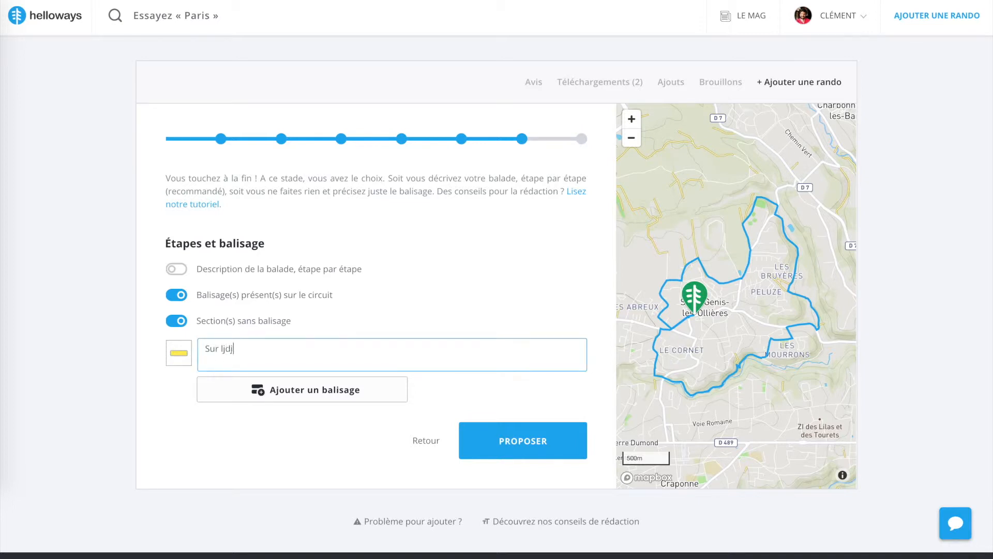
key(BackSpace)
key(BackSpace)
key(BackSpace)
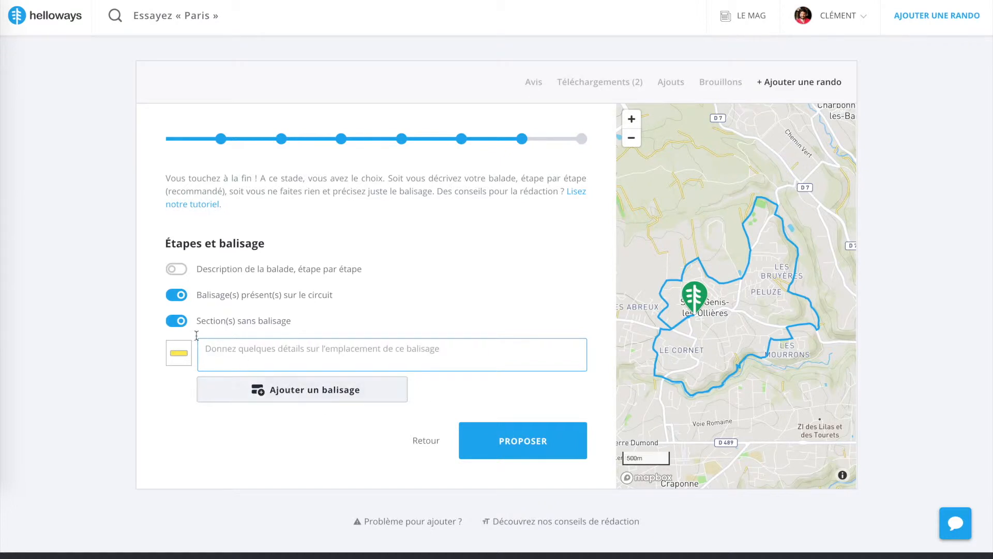
Try switching the option for sections without waymarks off and on
click(181, 325)
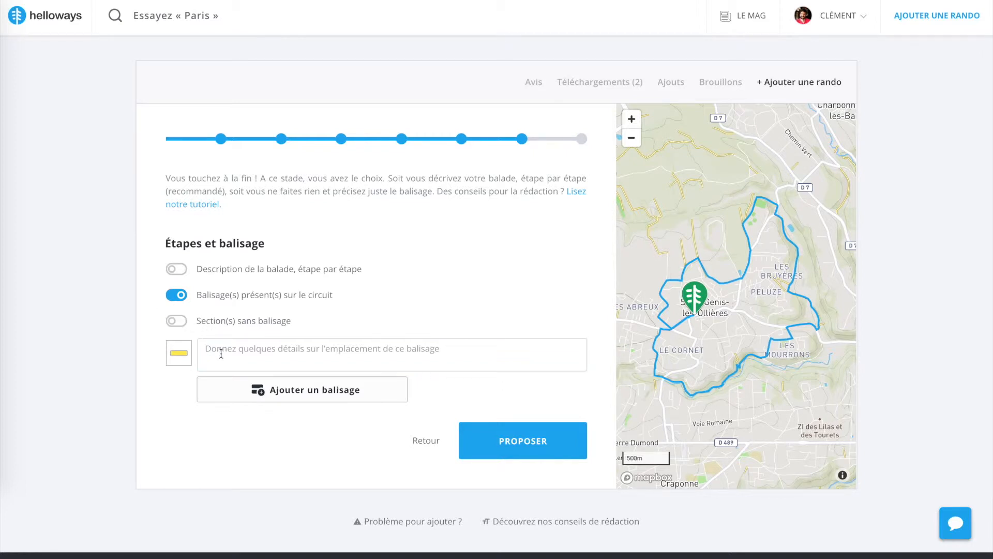
click(180, 321)
click(180, 322)
click(180, 321)
Enable the step-by-step description of the hike and narrow the browser window to reveal the text document beside it
click(177, 269)
click(253, 293)
drag(990, 247, 607, 236)
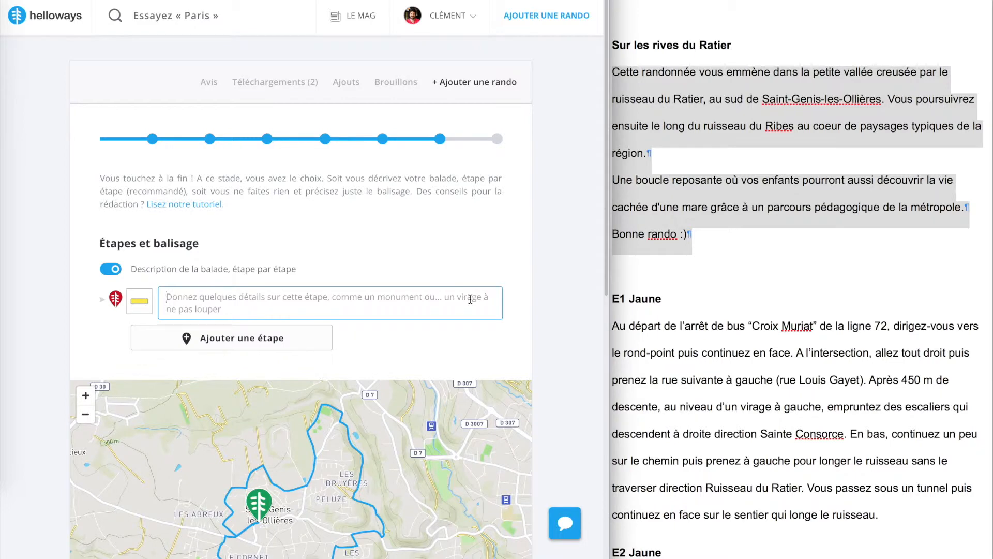
Copy the E1 Jaune paragraph from the text document into the first stage's description
click(667, 283)
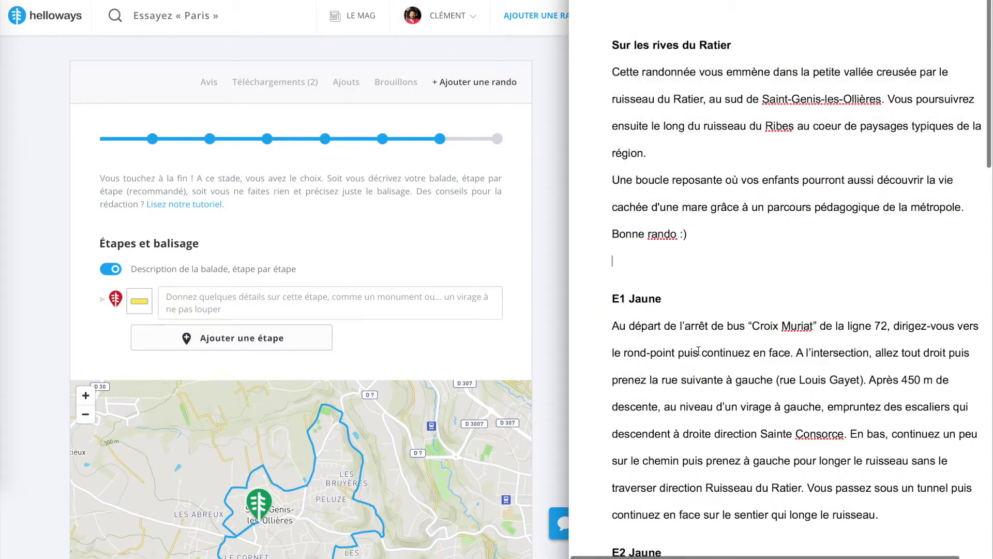
scroll(699, 357, down, 2)
scroll(698, 357, down, 1)
drag(613, 241, 880, 428)
key(ctrl+c)
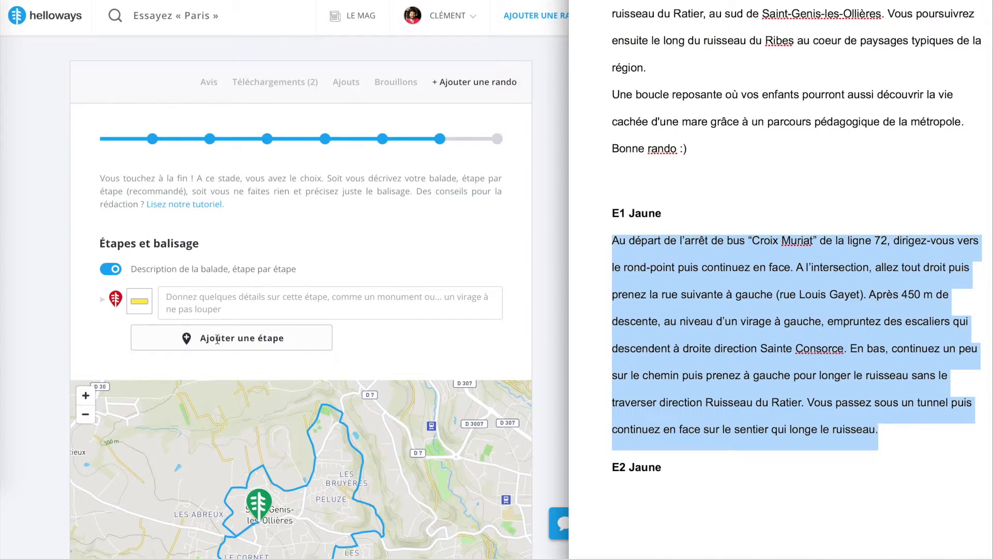
click(287, 298)
key(ctrl+v)
scroll(300, 305, up, 5)
scroll(300, 305, down, 2)
Add a second stage and fill its description with the E2 Jaune paragraph from the text document
click(217, 341)
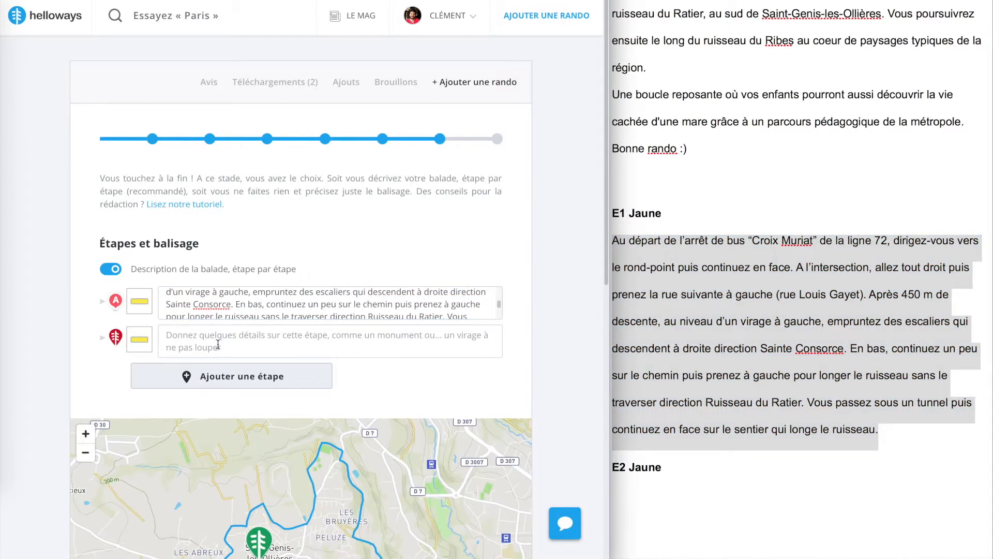
click(731, 342)
scroll(730, 344, down, 5)
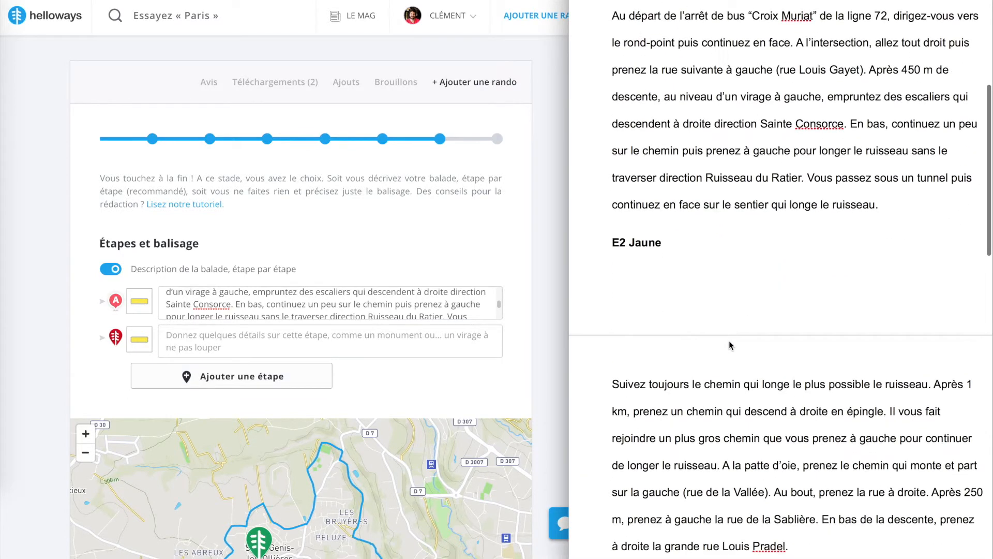
drag(611, 304, 791, 468)
key(ctrl+c)
click(305, 344)
key(ctrl+v)
Add a third stage and fill its description with the E3 Jaune paragraph from the text document
click(242, 376)
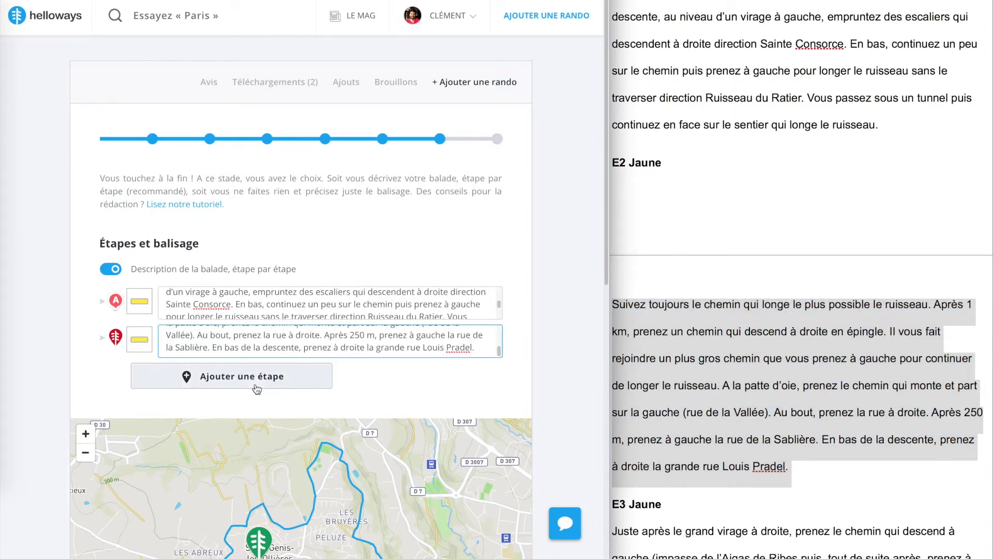
scroll(839, 442, down, 5)
click(836, 440)
drag(617, 313, 641, 500)
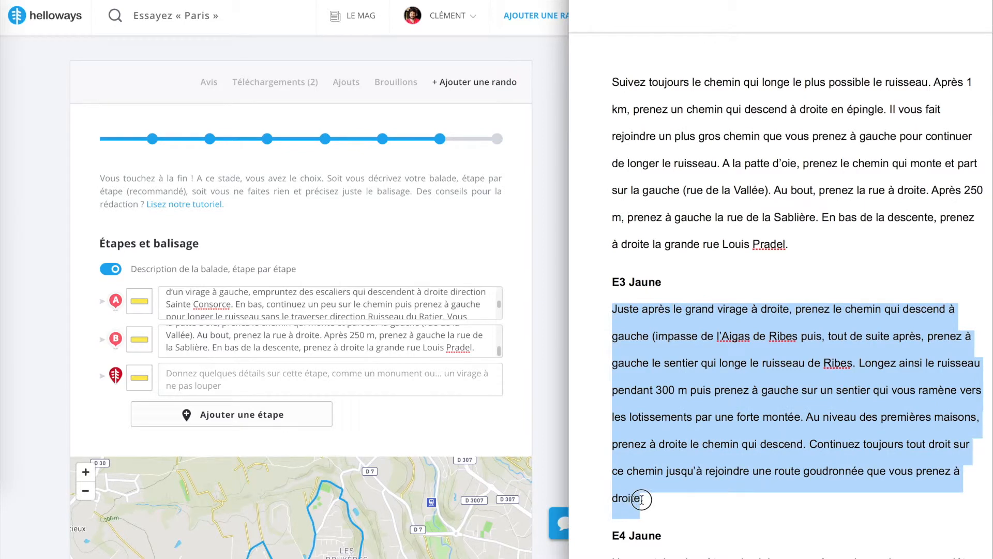
click(643, 498)
drag(644, 499, 612, 309)
click(298, 391)
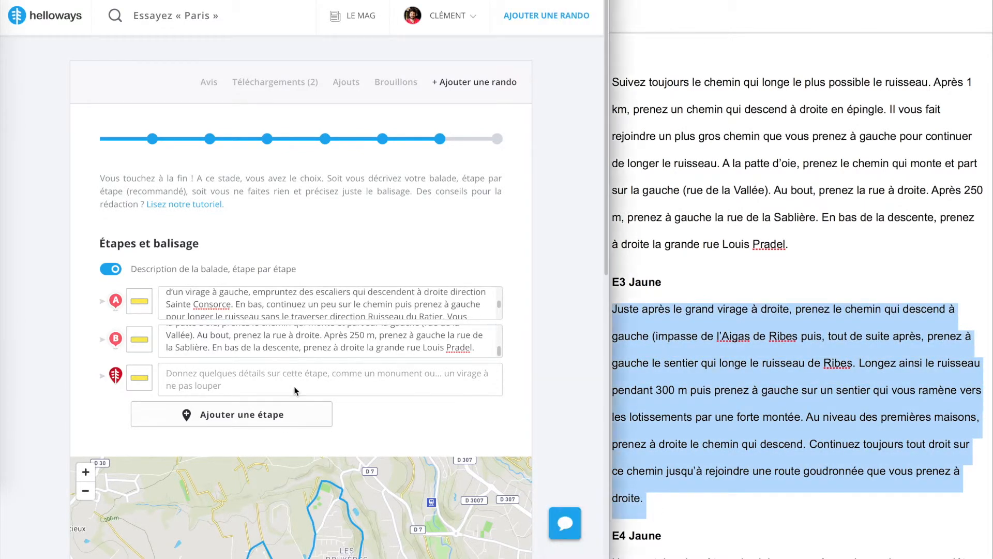
click(305, 380)
key(ctrl+v)
Add a fourth stage and fill its description with the complete E4 Jaune text, which spans two pages of the document
click(266, 417)
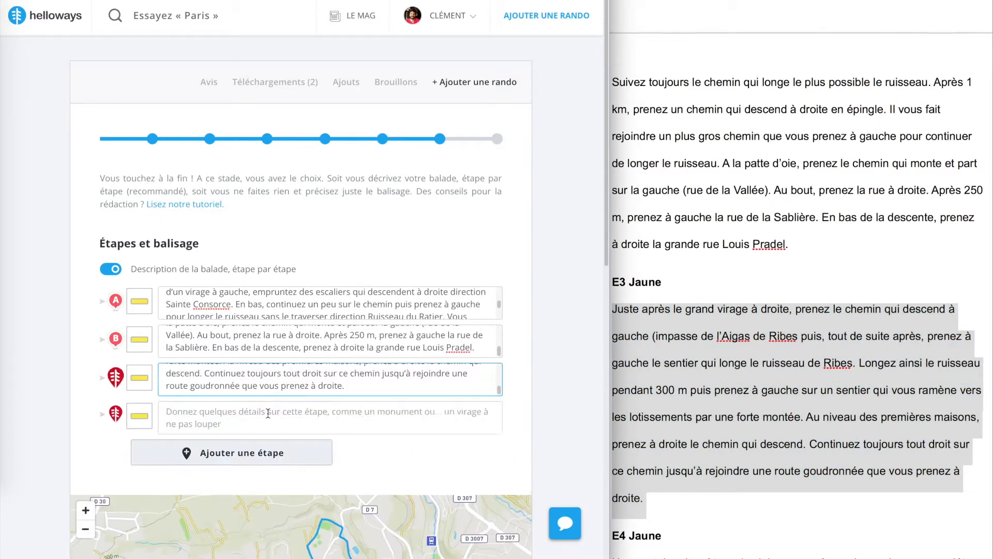
scroll(752, 441, down, 5)
scroll(752, 441, down, 3)
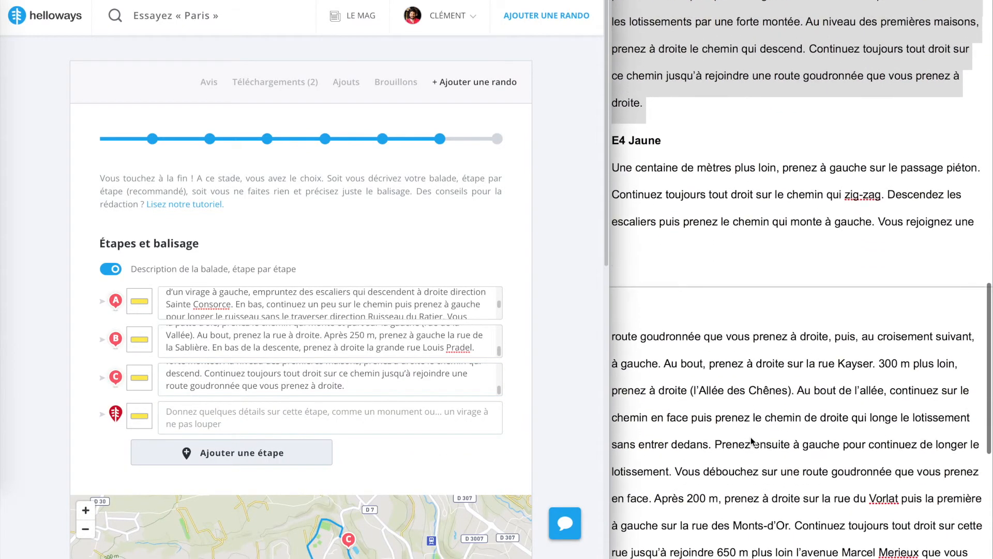
click(750, 376)
drag(612, 134, 683, 480)
scroll(685, 482, down, 2)
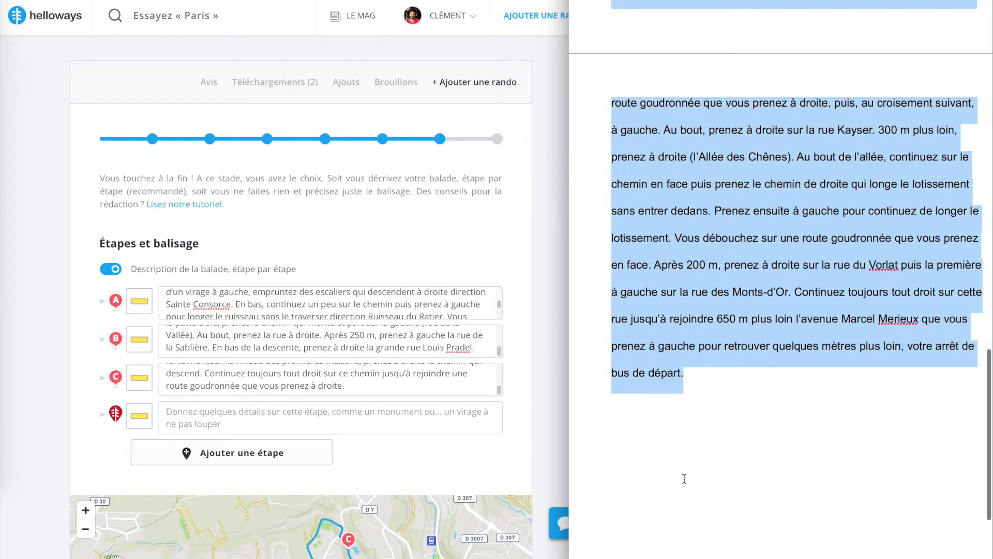
click(310, 415)
key(super+v)
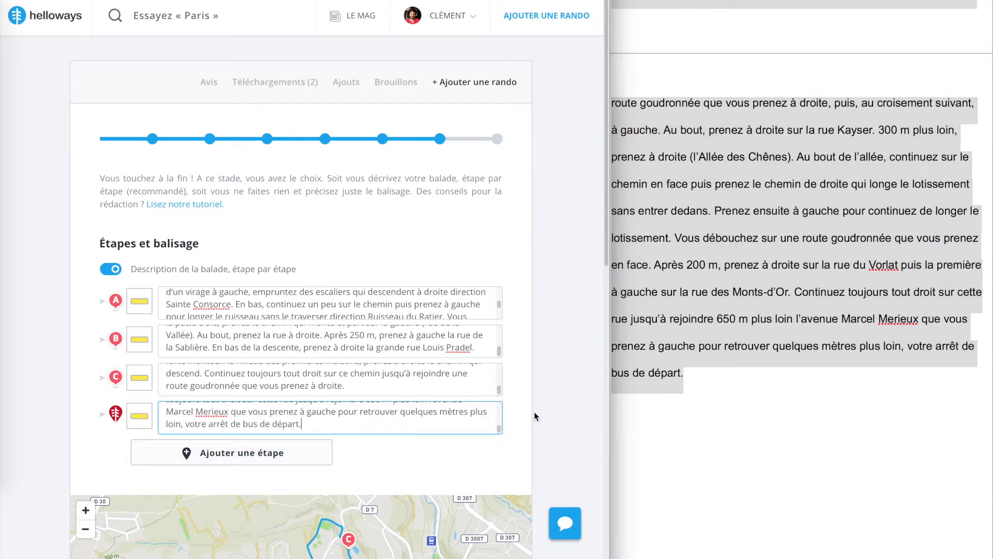
Widen the browser window again and move stage marker A onto the streamside path just east of Rue André Sartoretti
drag(609, 395, 990, 396)
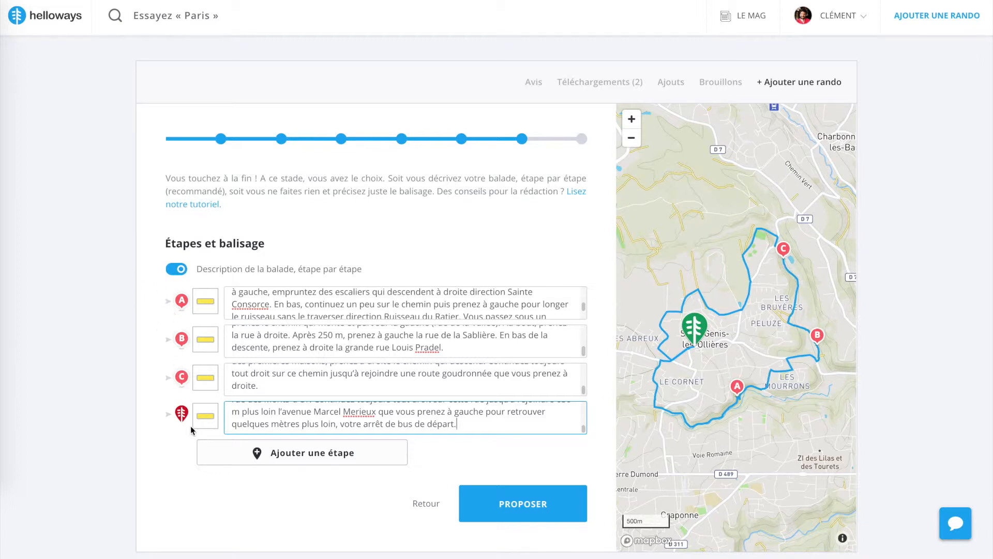
mouse_move(725, 385)
mouse_down()
mouse_move(673, 401)
mouse_move(641, 370)
mouse_move(672, 408)
mouse_up()
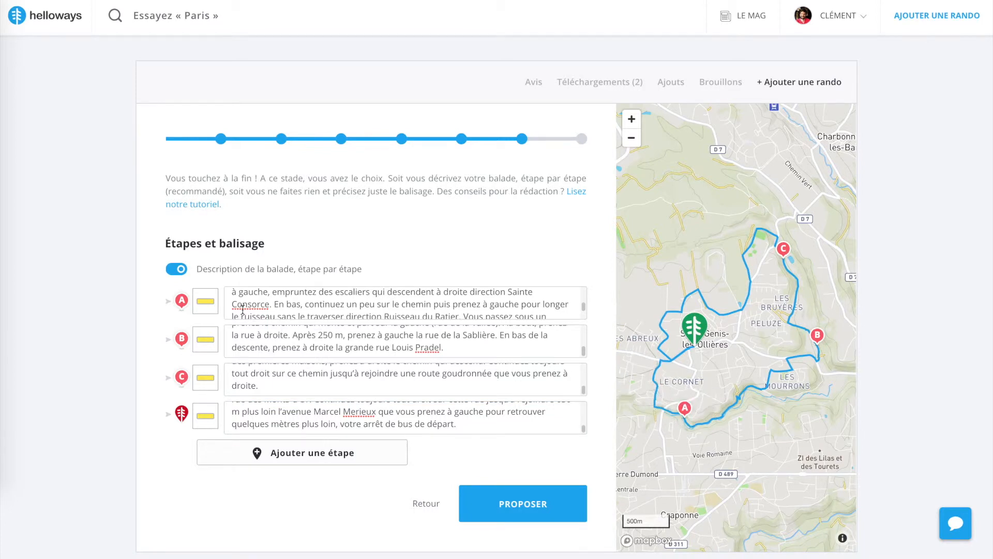
mouse_move(686, 408)
mouse_down()
mouse_move(707, 423)
mouse_move(680, 424)
mouse_move(642, 370)
mouse_move(645, 397)
mouse_up()
scroll(699, 438, up, 3)
scroll(453, 302, down, 1)
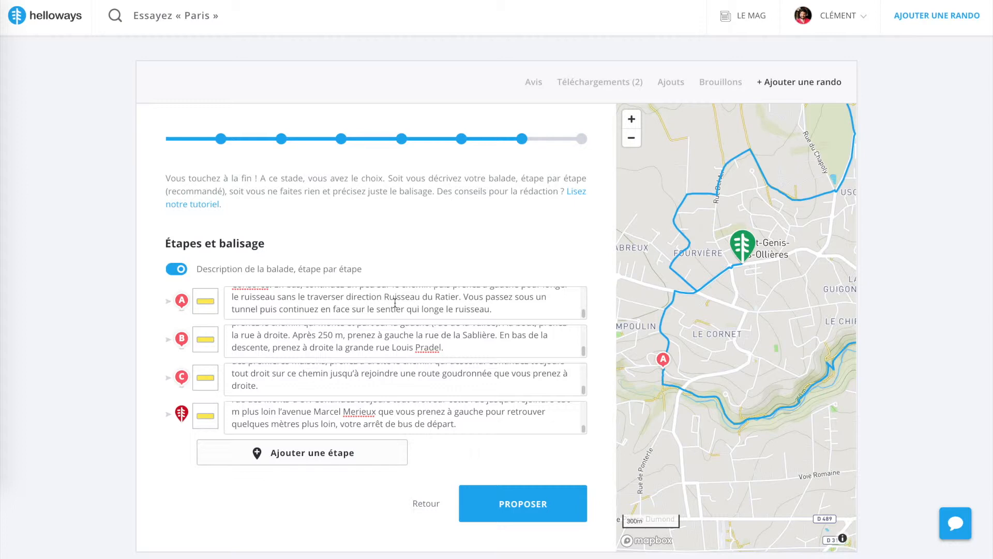
drag(748, 388, 756, 381)
double_click(657, 383)
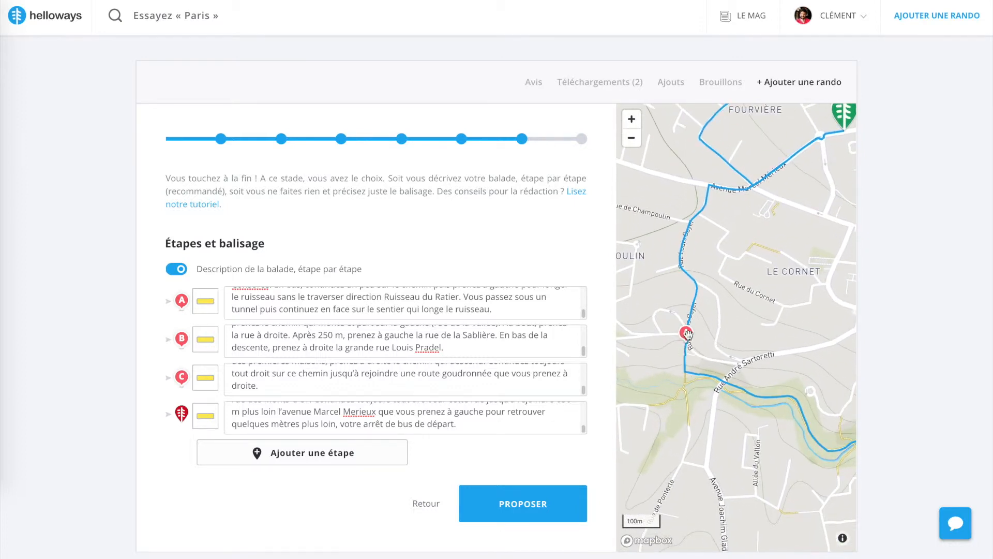
mouse_move(688, 332)
mouse_down()
mouse_move(731, 383)
mouse_move(748, 385)
mouse_up()
Move stage marker B to the track east of Peluze and marker C to the track just west of Les Bruyères
drag(766, 435, 673, 377)
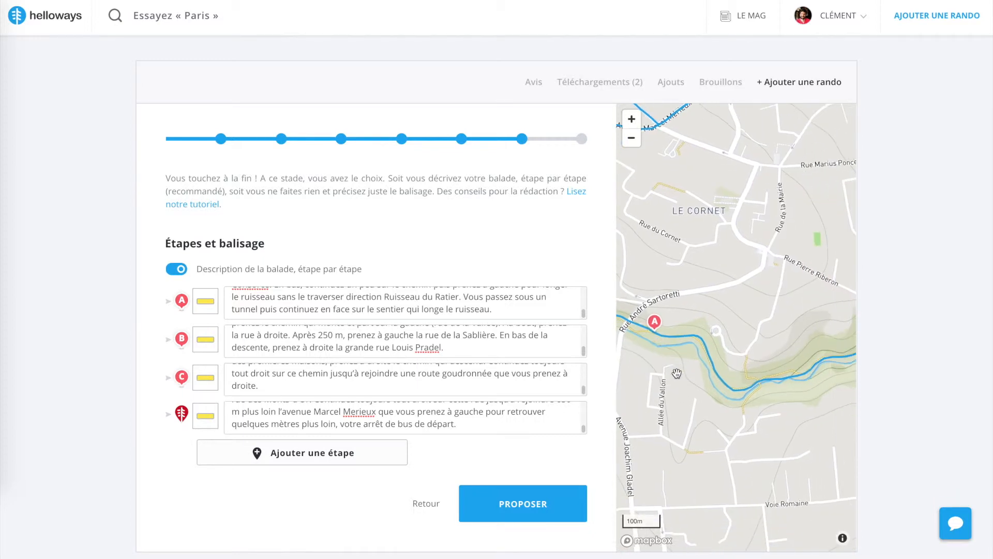
click(631, 139)
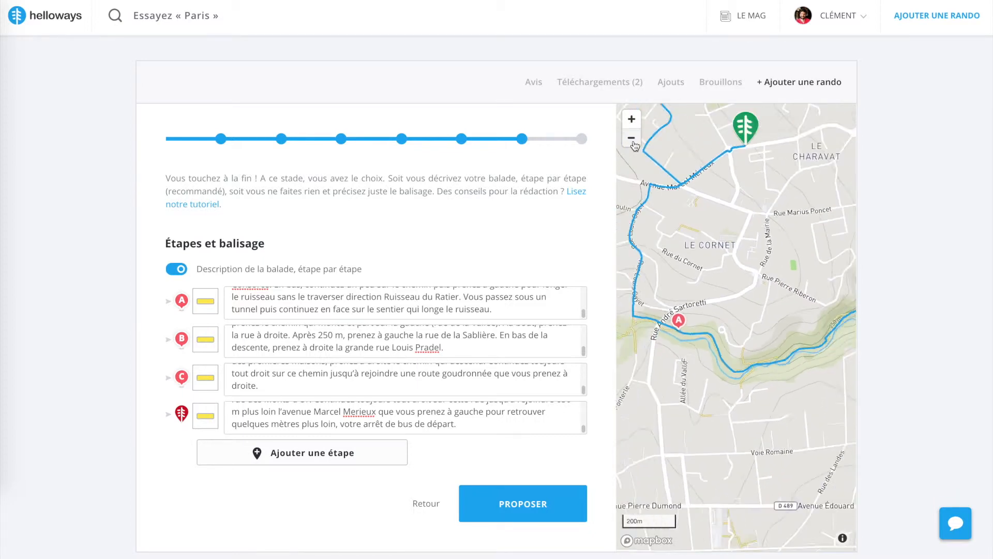
triple_click(259, 337)
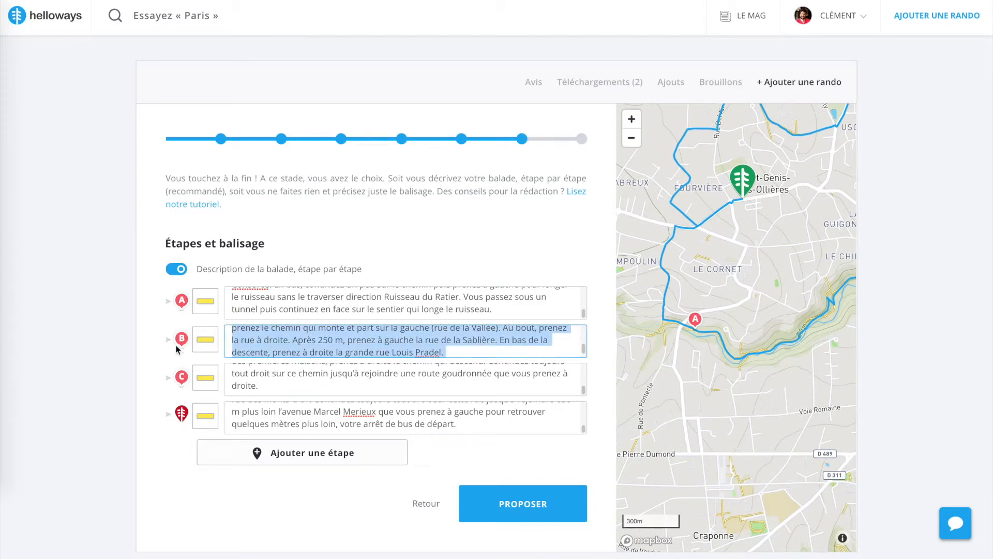
drag(793, 396, 686, 389)
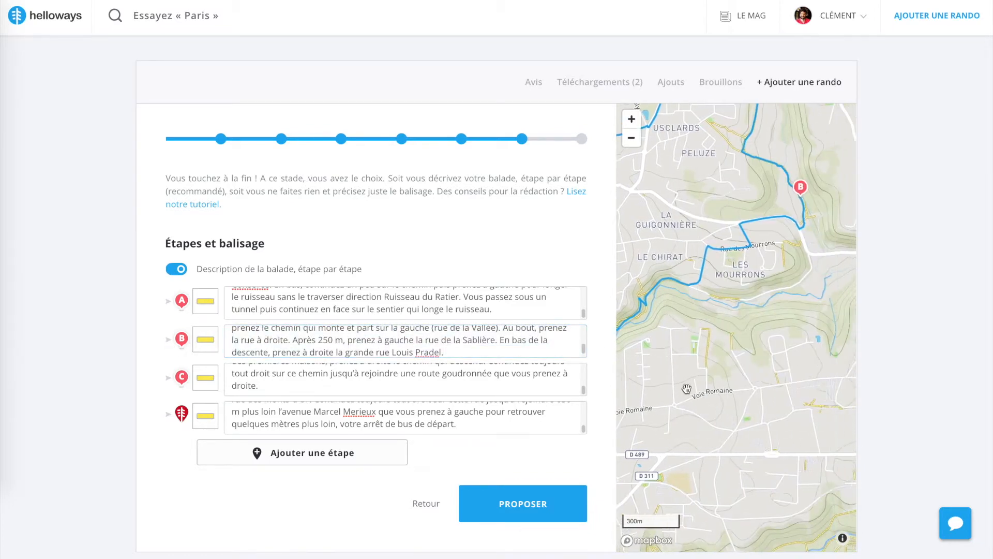
drag(740, 445, 696, 465)
mouse_move(702, 302)
mouse_down()
mouse_move(701, 324)
mouse_move(644, 260)
mouse_up()
drag(706, 233, 792, 341)
drag(729, 243, 648, 345)
drag(683, 376, 741, 352)
click(632, 139)
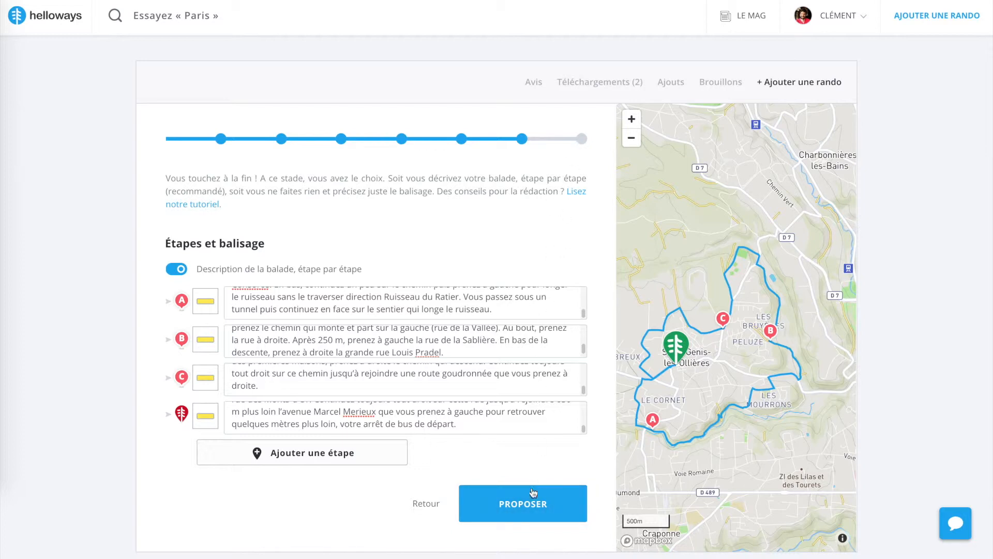
Submit the hike for validation and open "Sur les rives du Ratier" from the list of added hikes
click(529, 505)
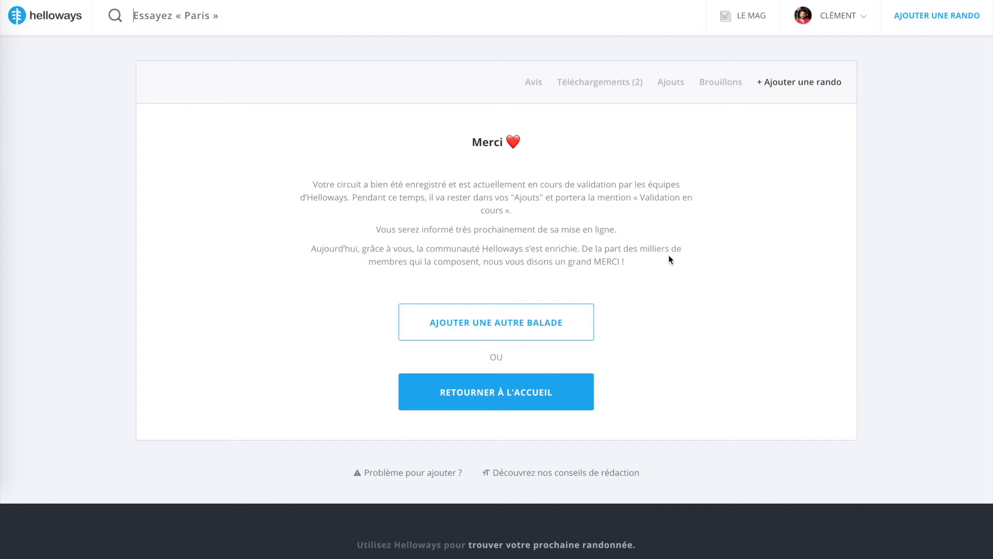
click(673, 84)
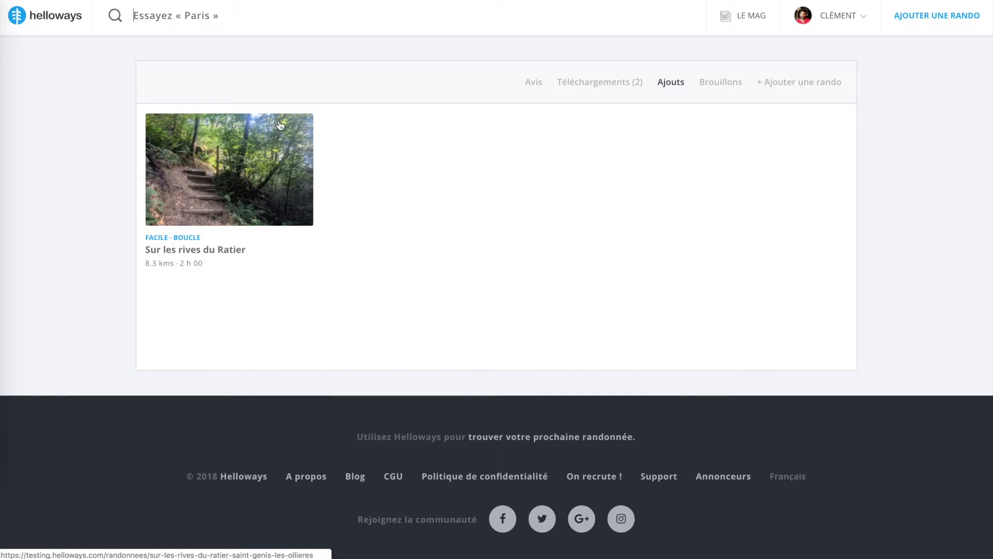
click(223, 192)
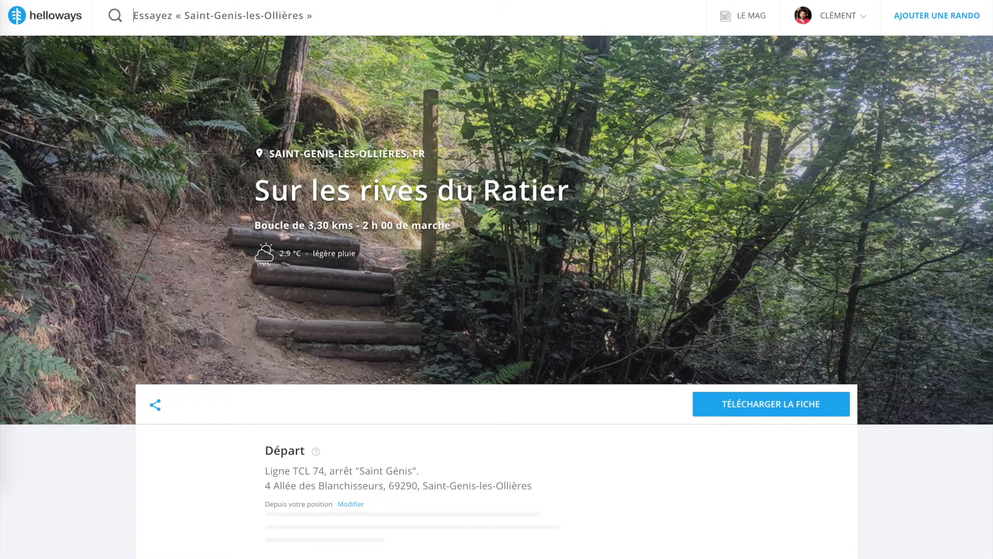
Review the hike page's access, difficulty, terrain, sights, amenities, presentation, photos, map, elevation profile and useful links
scroll(375, 305, down, 7)
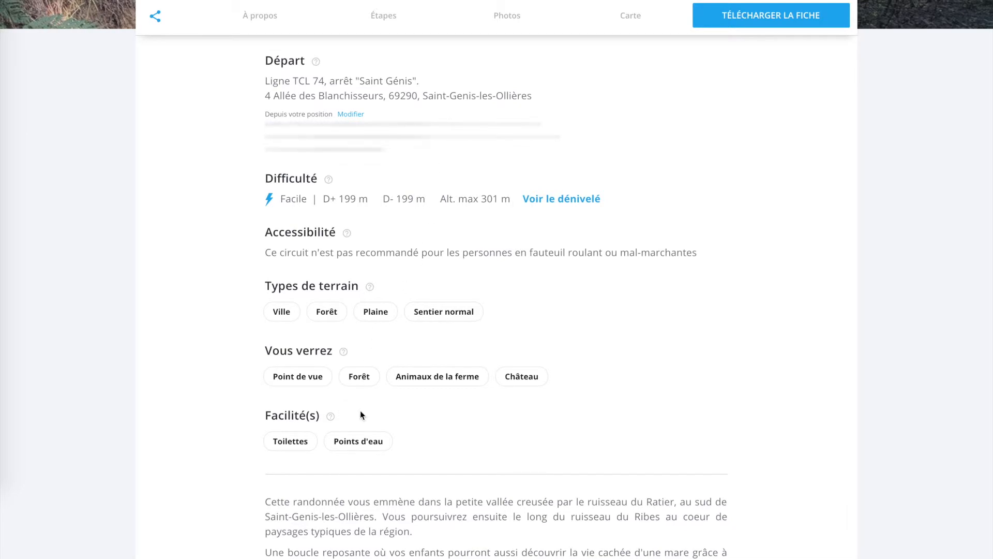
scroll(360, 410, down, 3)
scroll(360, 411, down, 8)
scroll(360, 411, down, 10)
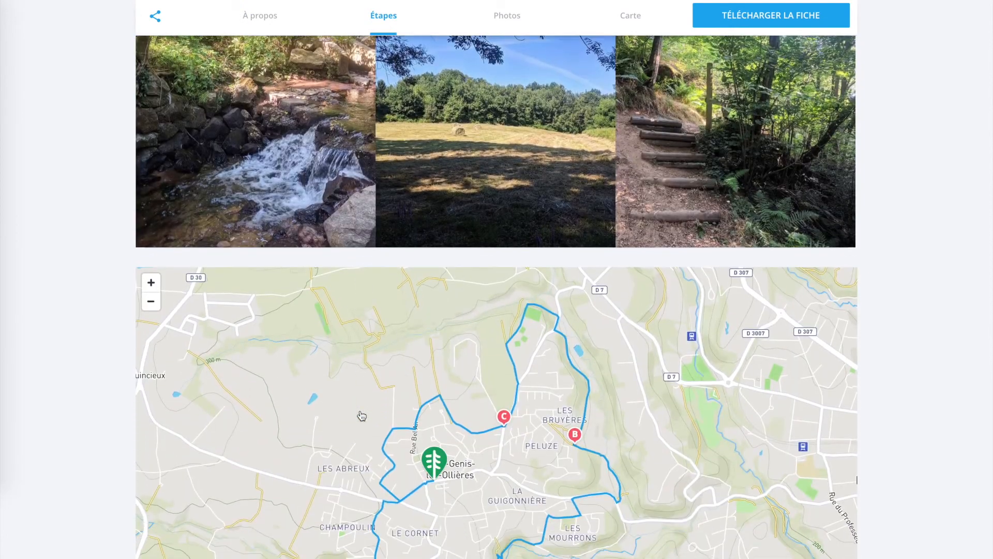
scroll(361, 415, down, 5)
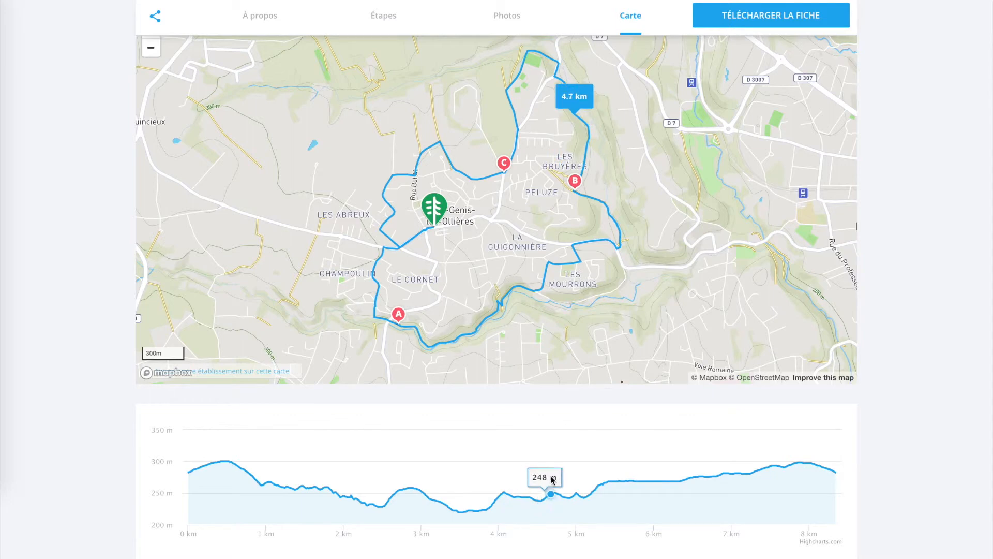
scroll(712, 495, down, 1)
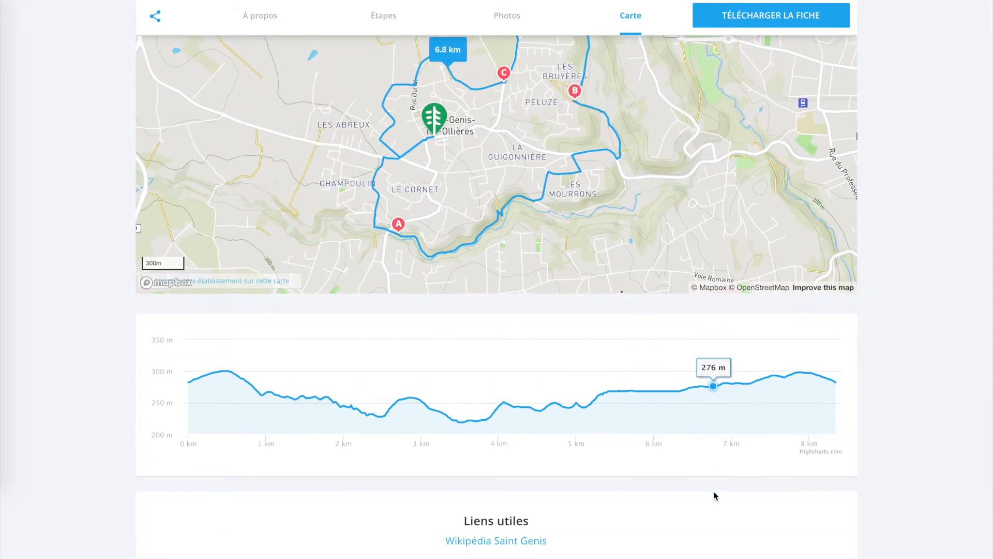
scroll(714, 495, down, 8)
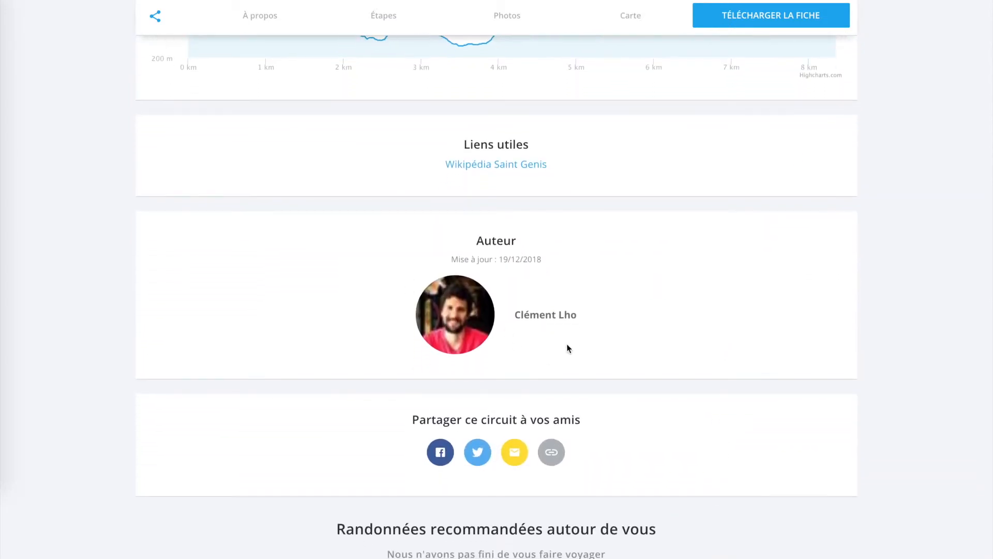
Examine the author, sharing and nearby recommended hikes sections, and return to the hike page's header
scroll(668, 420, down, 9)
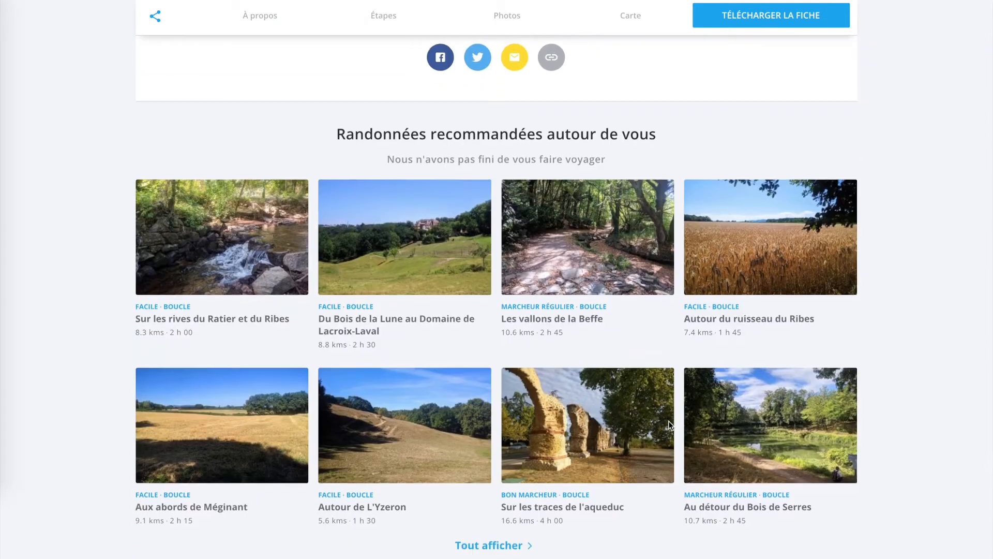
scroll(668, 423, up, 11)
scroll(668, 422, up, 20)
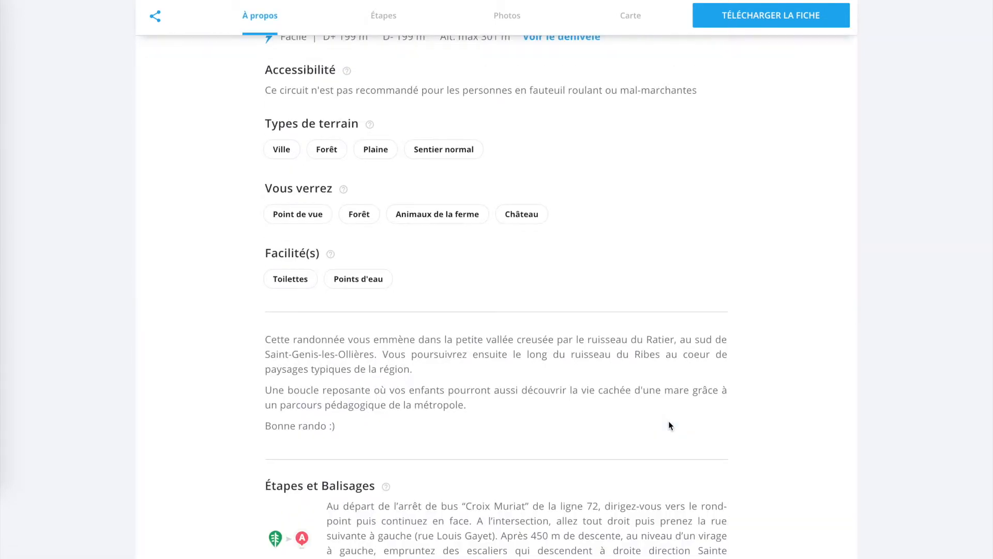
scroll(669, 420, up, 1)
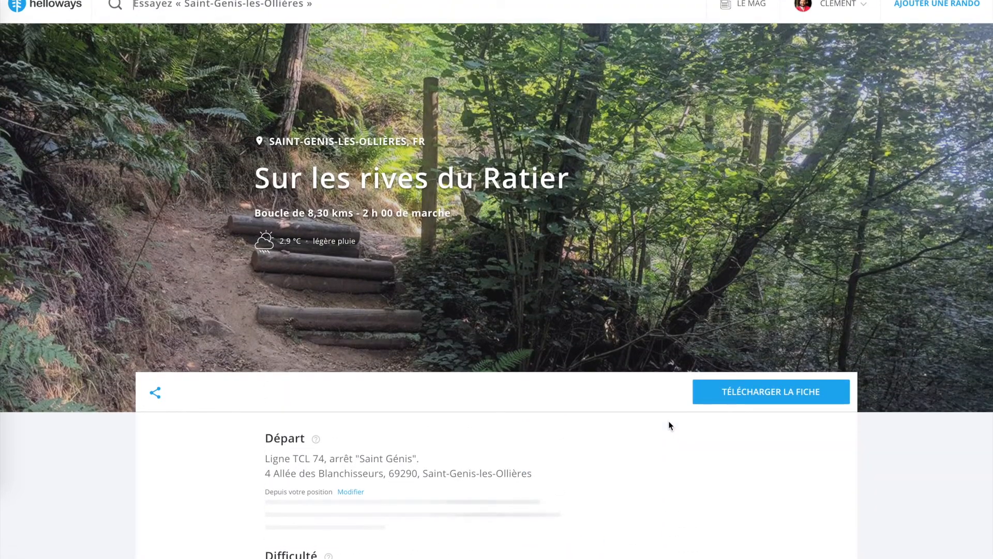
scroll(668, 420, up, 1)
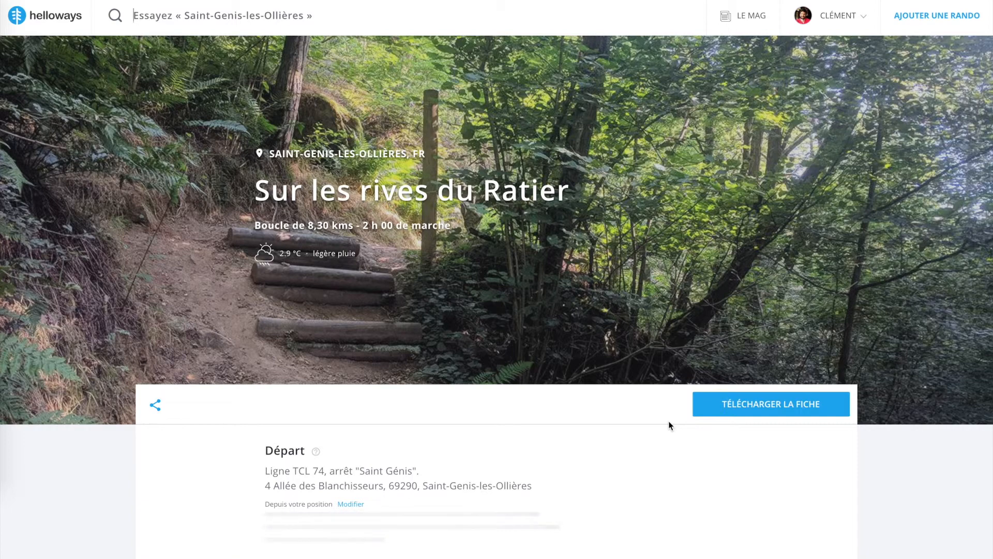
Examine the hike's presentation text and the Wikipédia Saint Genis useful link, highlighting each for review
scroll(668, 423, down, 8)
scroll(669, 421, down, 3)
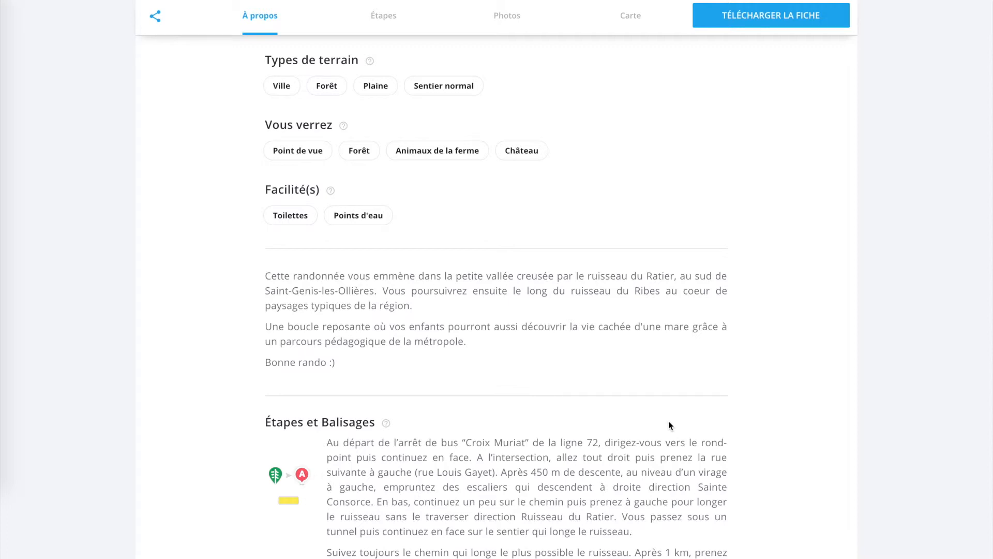
drag(266, 275, 346, 367)
click(345, 364)
scroll(344, 364, down, 15)
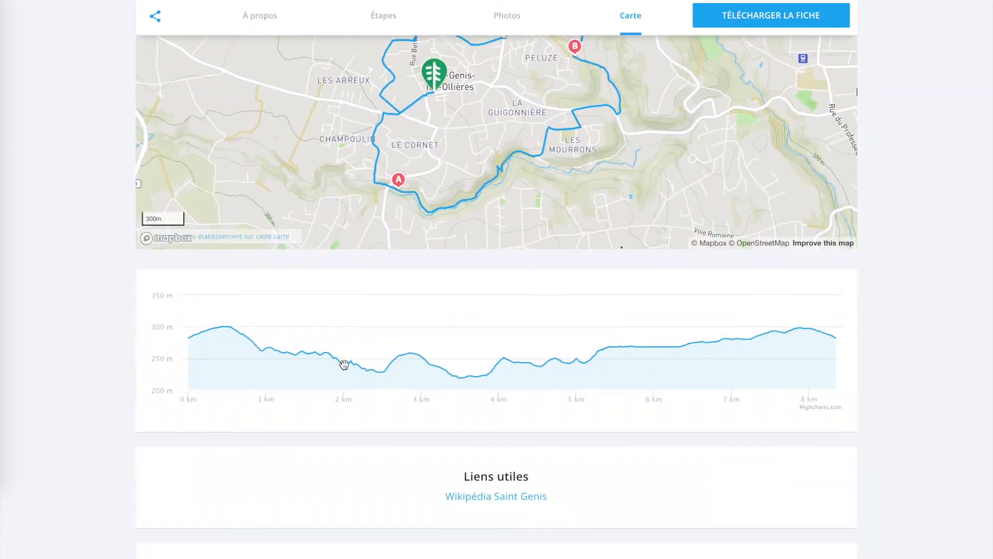
scroll(344, 365, down, 3)
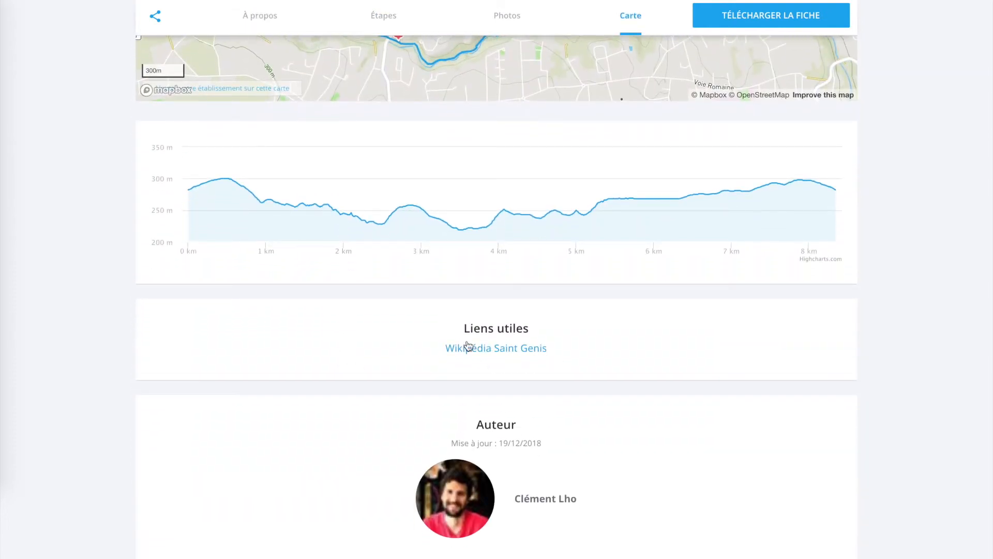
drag(388, 348, 605, 355)
click(605, 355)
Highlight the stage descriptions under Étapes et Balisages and review the difficulty, accessibility and terrain details
scroll(890, 310, up, 10)
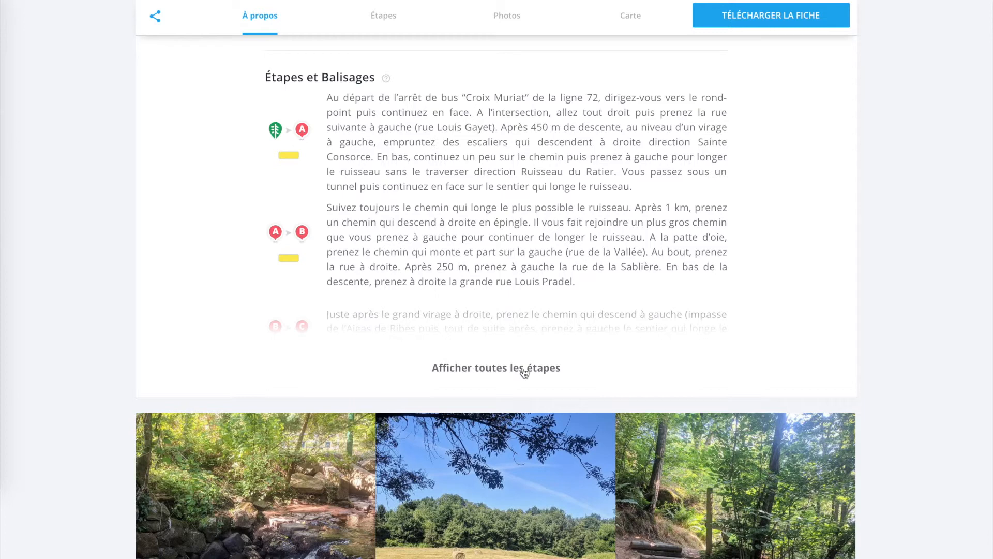
drag(328, 99, 574, 303)
click(531, 254)
scroll(499, 264, down, 3)
scroll(500, 265, up, 10)
scroll(501, 266, up, 9)
scroll(501, 265, down, 8)
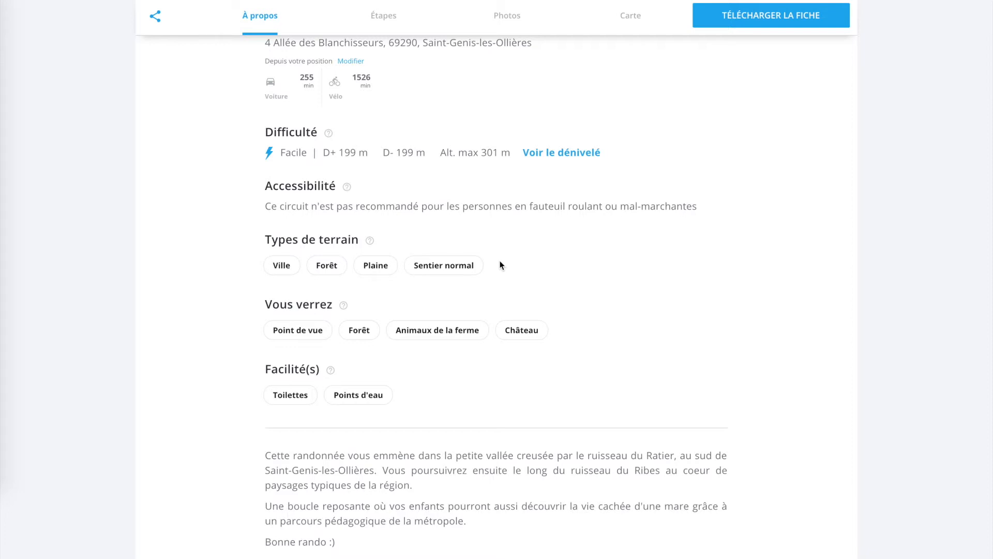
Narrow the browser window to reveal the source document, highlight its presentation paragraphs, and restore the browser's full width
drag(971, 228, 565, 258)
click(785, 131)
scroll(785, 138, up, 3)
scroll(785, 141, up, 10)
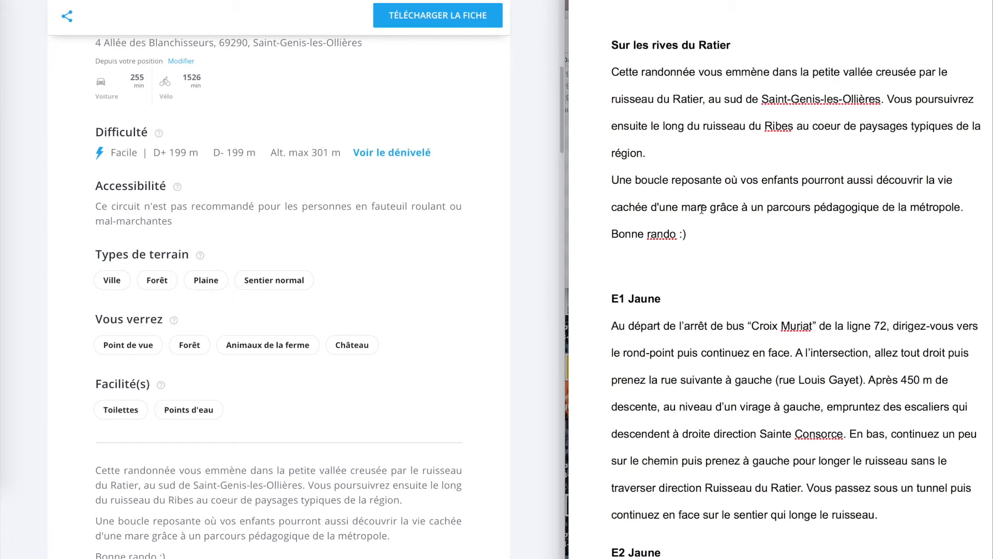
drag(699, 251, 602, 76)
click(548, 290)
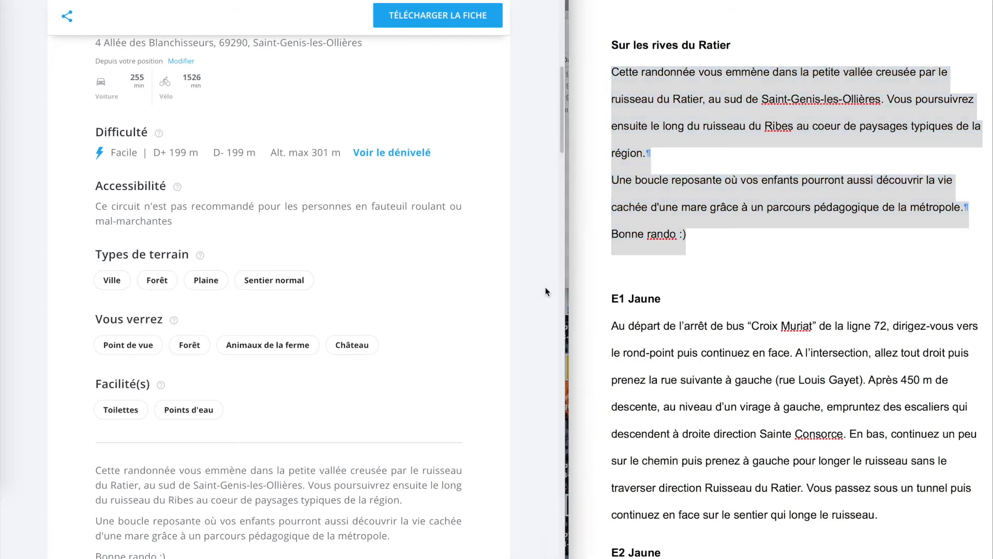
drag(564, 290, 989, 308)
scroll(783, 262, up, 2)
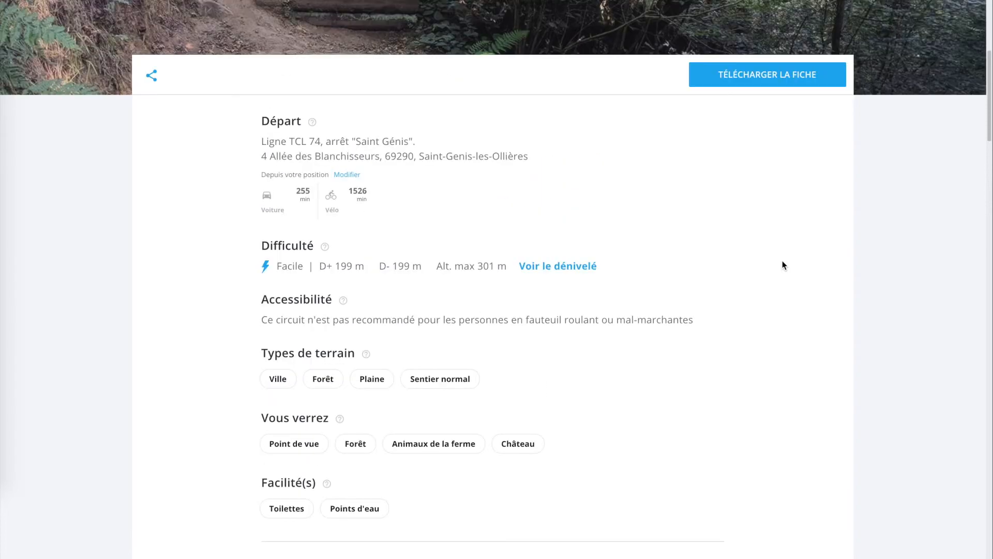
Review the hike page from its header through departure, difficulty, sights, amenities, presentation and stages, highlighting the Vous verrez heading
scroll(782, 261, down, 2)
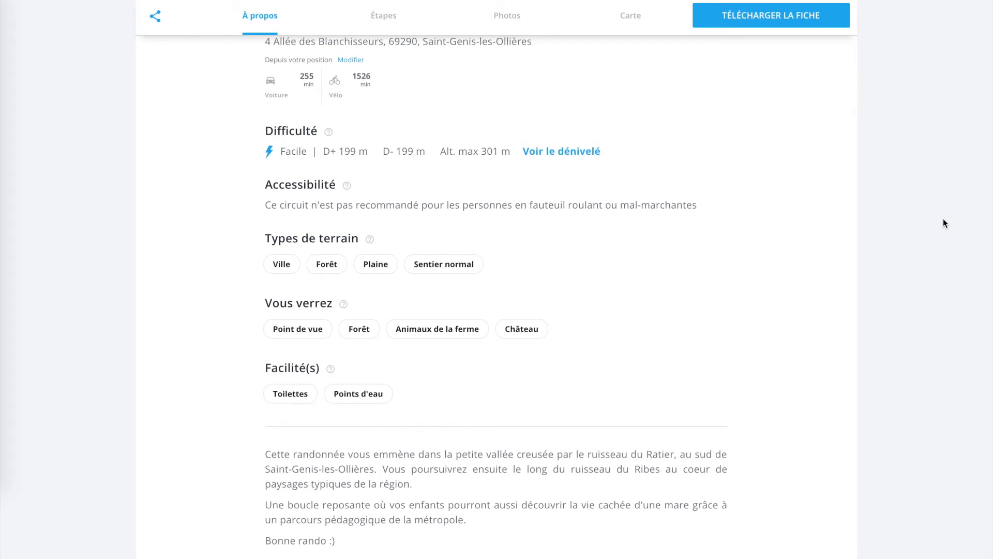
scroll(943, 222, up, 10)
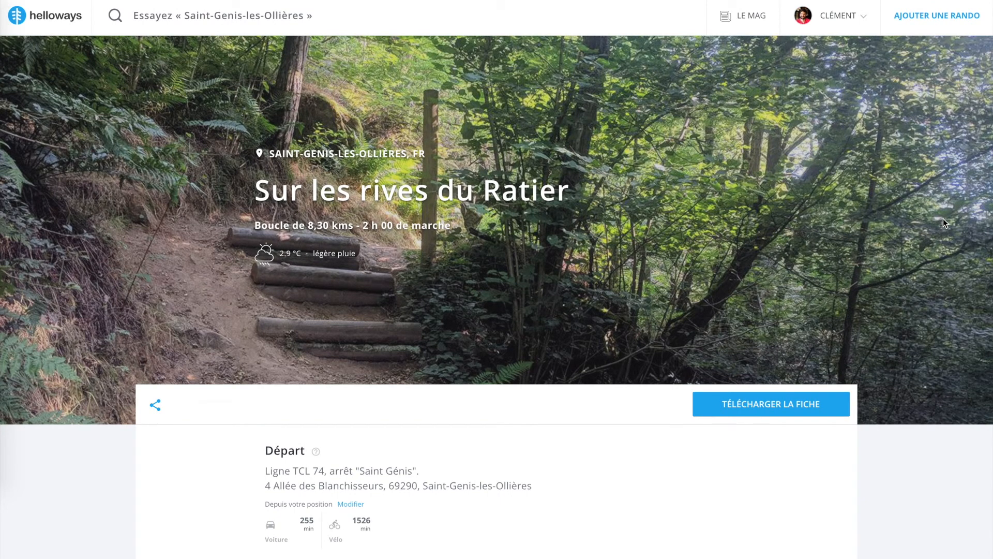
scroll(943, 223, down, 5)
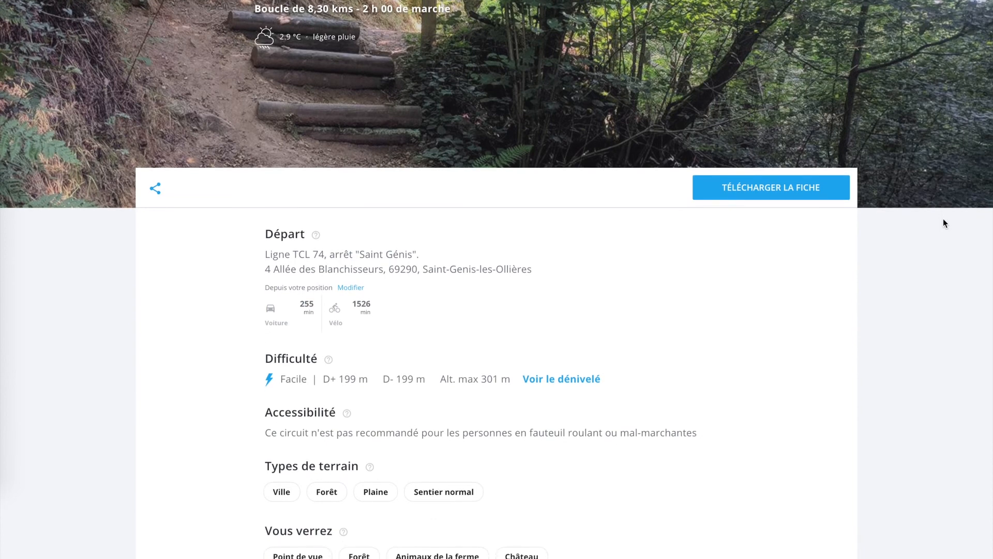
scroll(943, 221, down, 5)
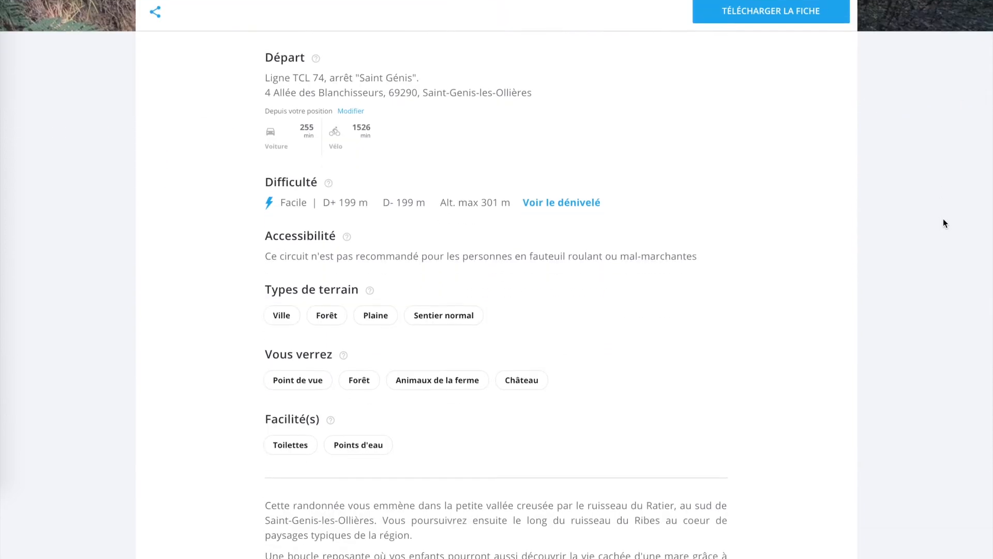
scroll(943, 223, down, 3)
scroll(942, 223, down, 5)
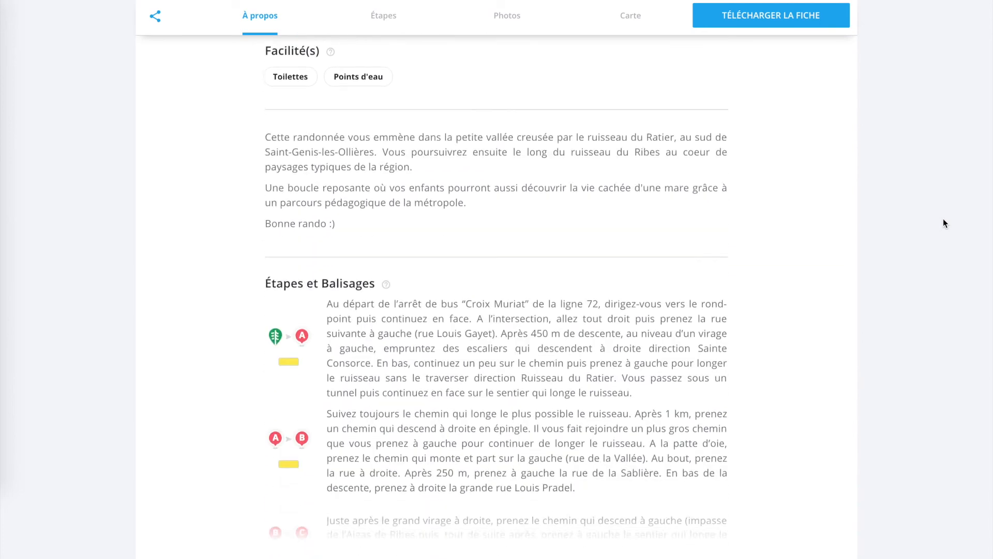
scroll(942, 222, up, 4)
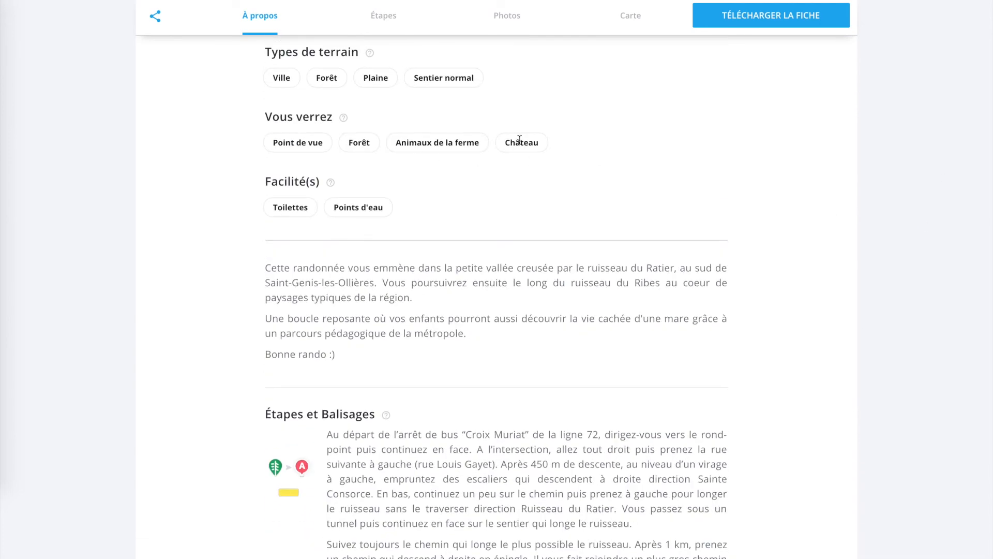
drag(279, 113, 327, 112)
click(423, 126)
scroll(940, 241, up, 15)
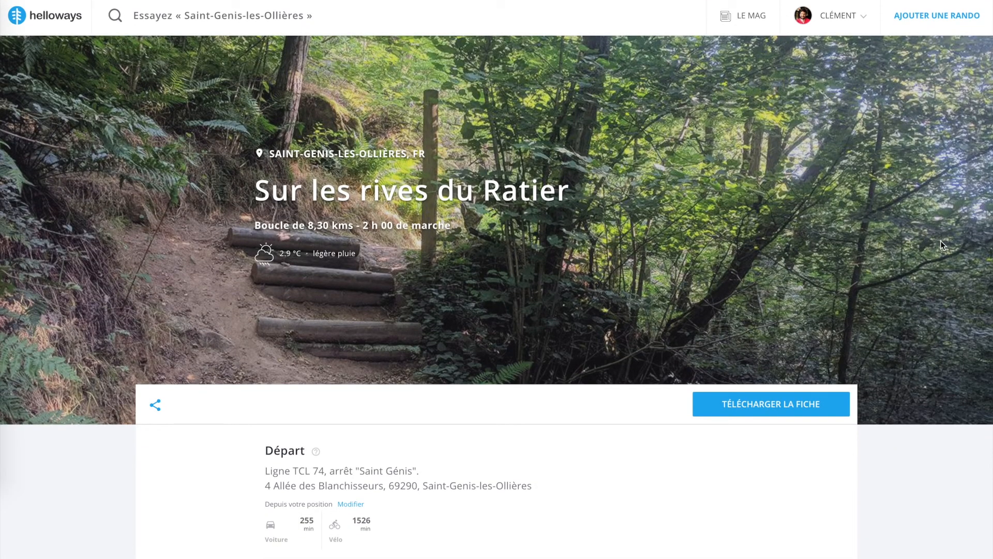
Open a blank form for adding another hike and dismiss the chat message
click(943, 26)
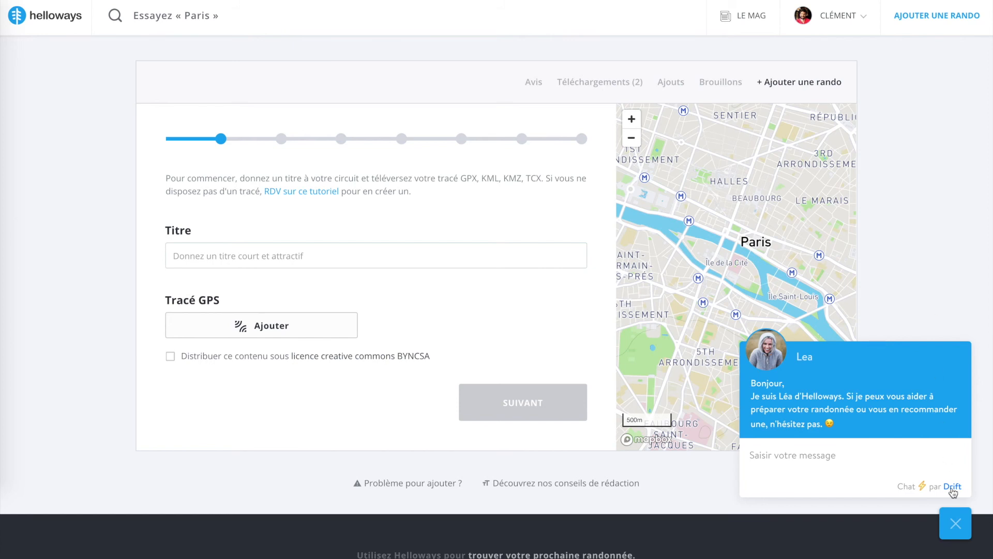
click(955, 523)
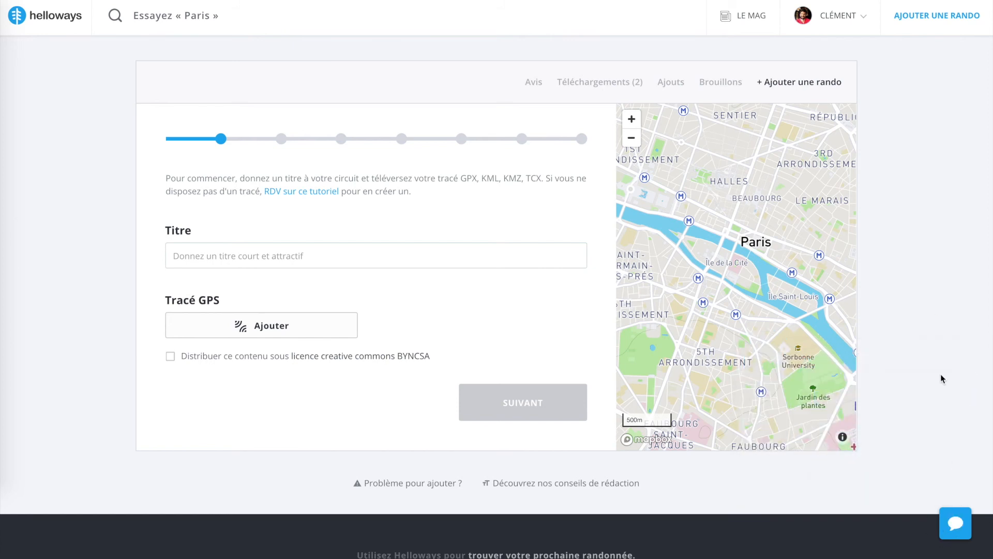